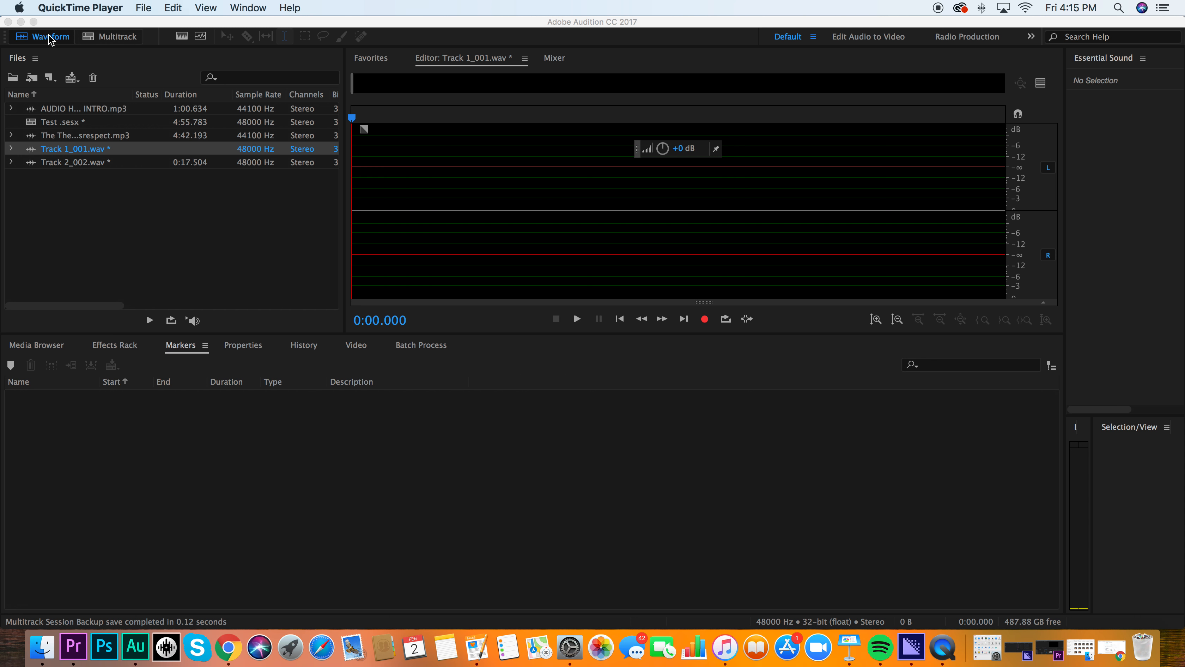
- Record a voice take of about 9 seconds into Track 1_001.wav in the waveform editor
click(707, 322)
click(704, 320)
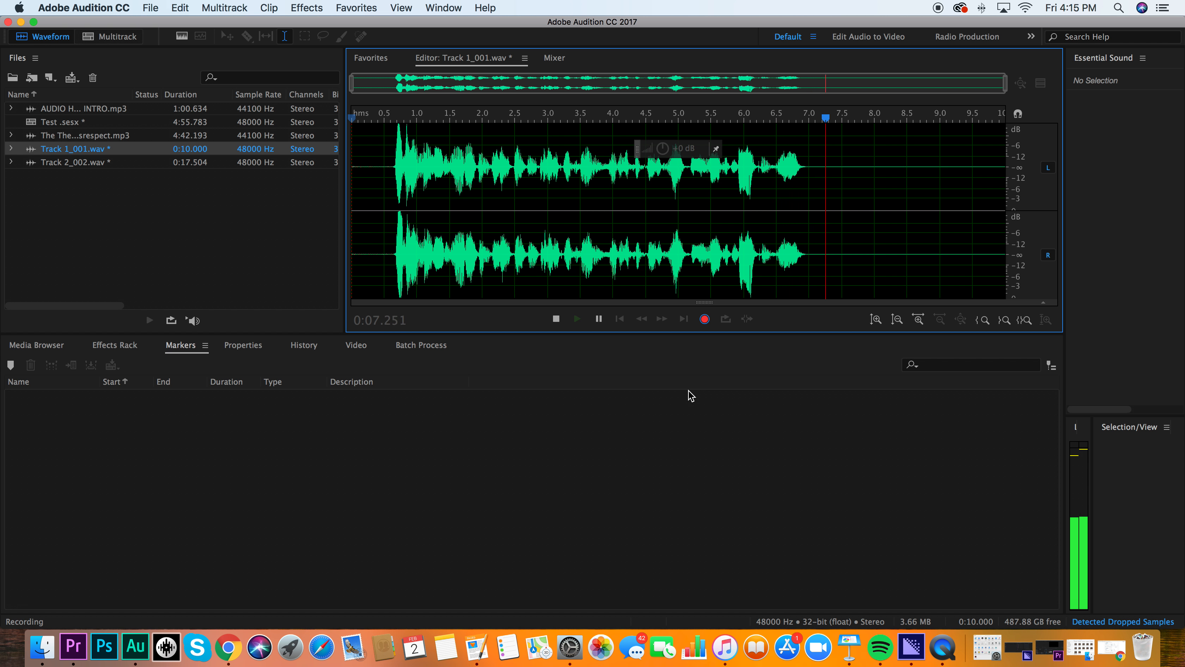
click(705, 319)
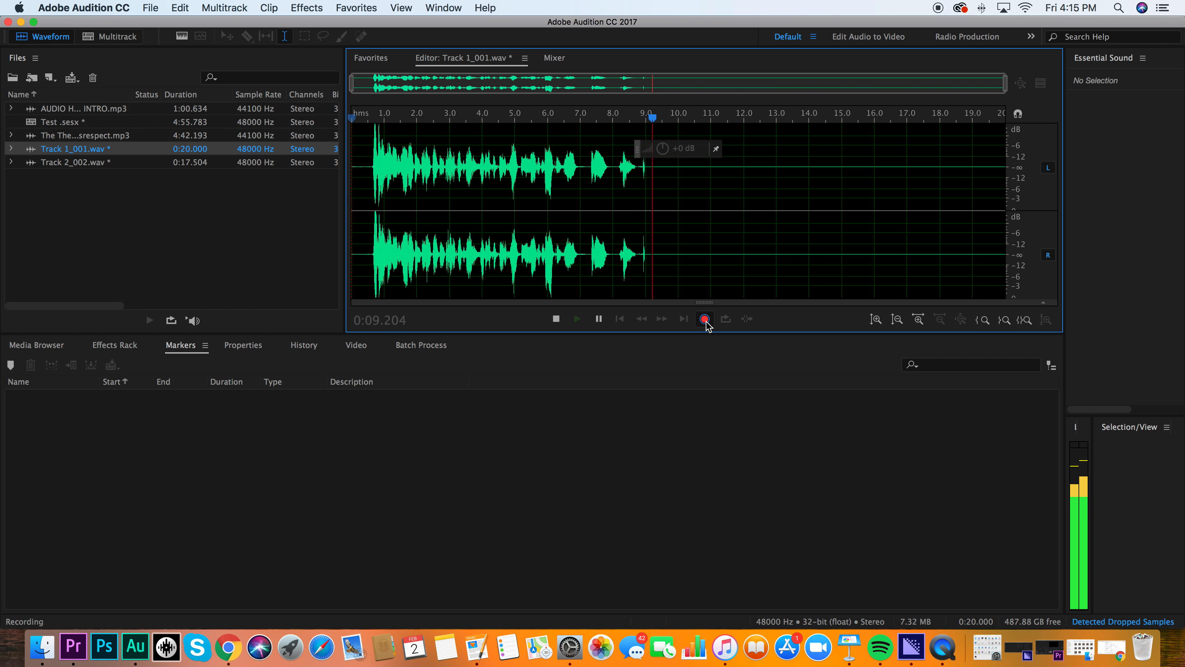
- Play back the recorded take from just before the first sound, with the system volume raised
click(532, 240)
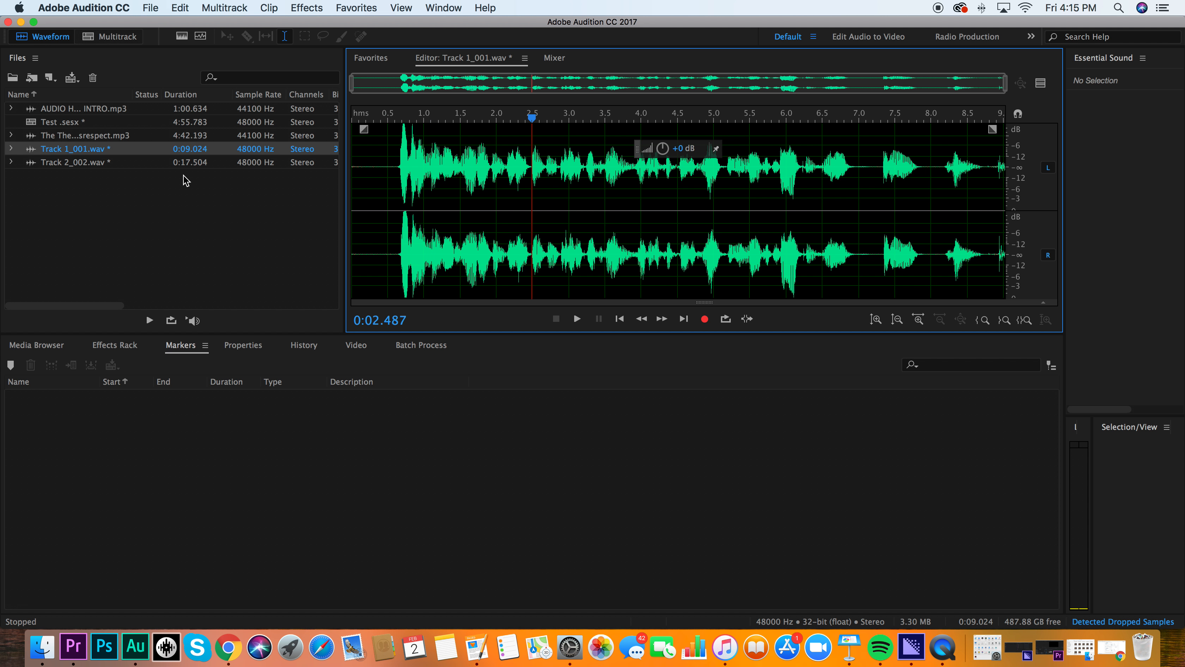
click(397, 248)
key(space)
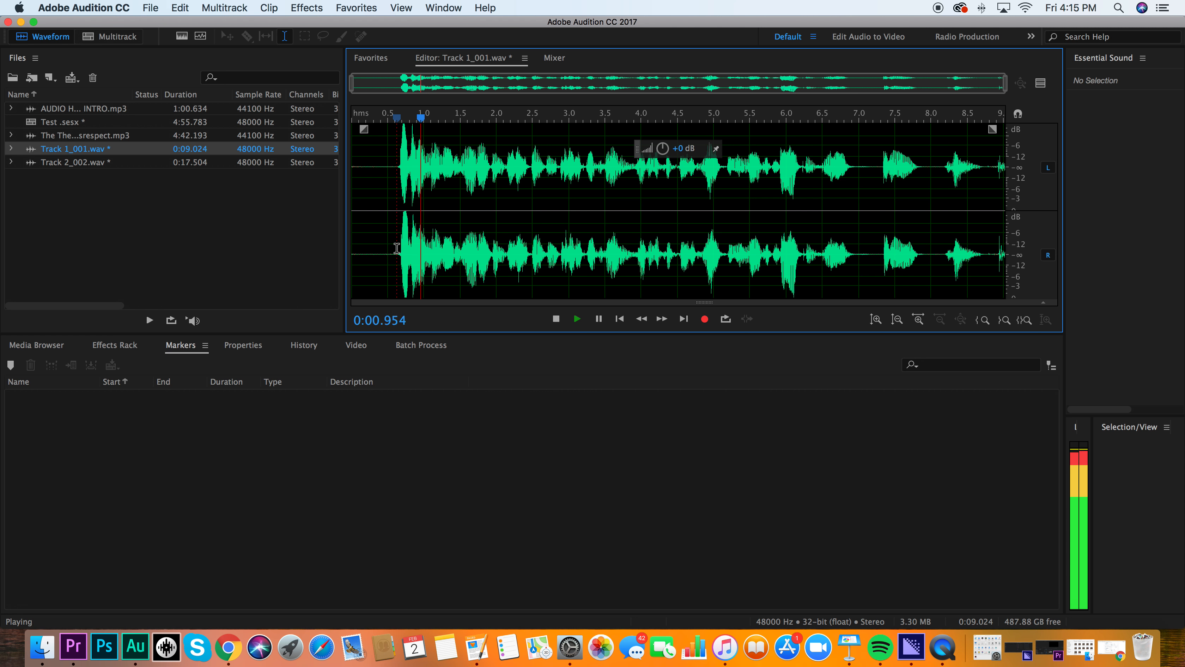
key(XF86AudioRaiseVolume)
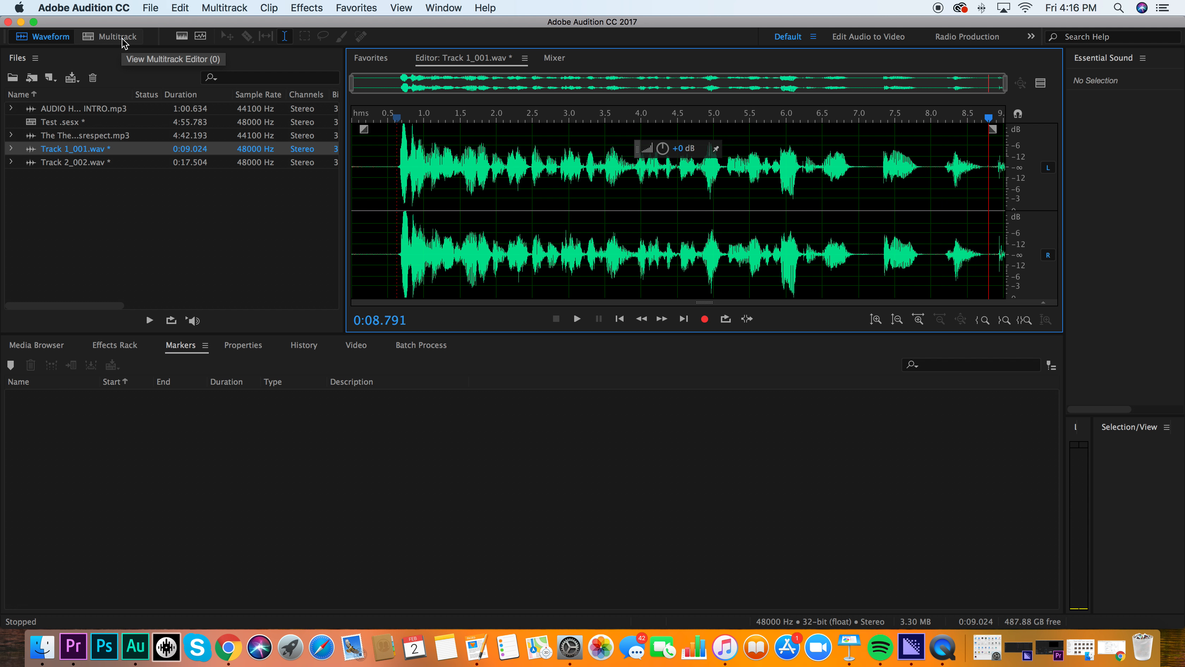
- Place Track 1_001.wav at the start of Track 1 in the Test multitrack session
click(103, 44)
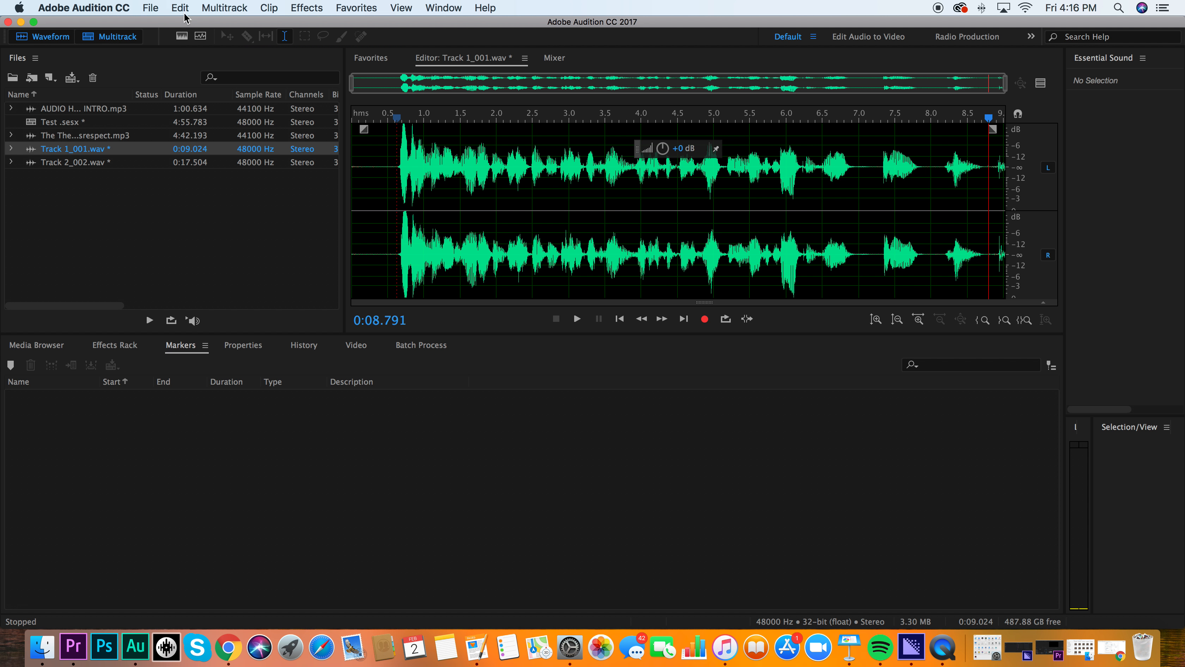
drag(55, 153, 514, 191)
scroll(678, 210, down, 3)
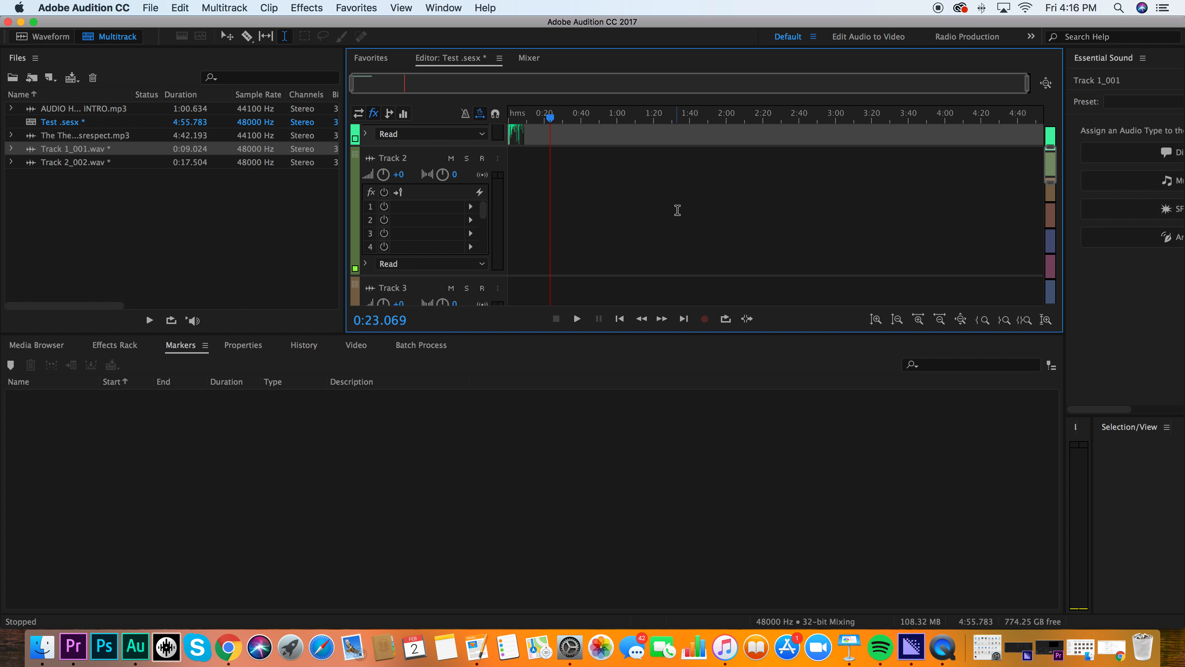
scroll(780, 220, up, 3)
scroll(1026, 90, up, 5)
drag(989, 86, 662, 96)
drag(771, 84, 404, 93)
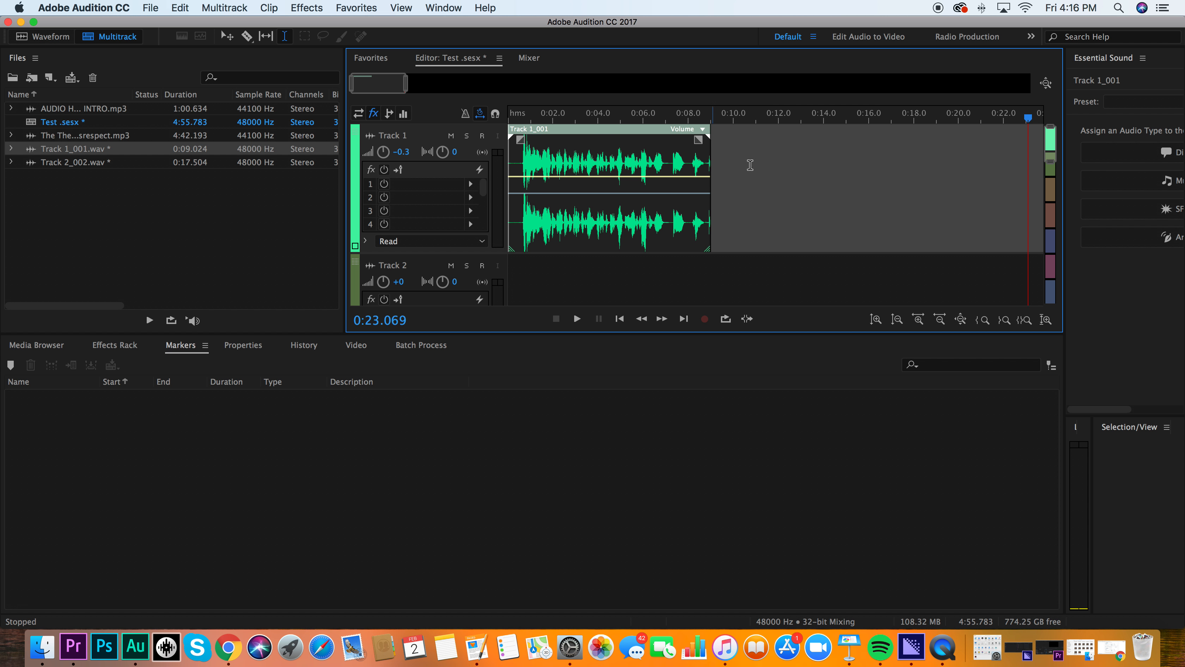
- Listen to the first few seconds of the unprocessed clip on Track 1 in the multitrack session
click(620, 319)
click(623, 323)
click(521, 120)
key(space)
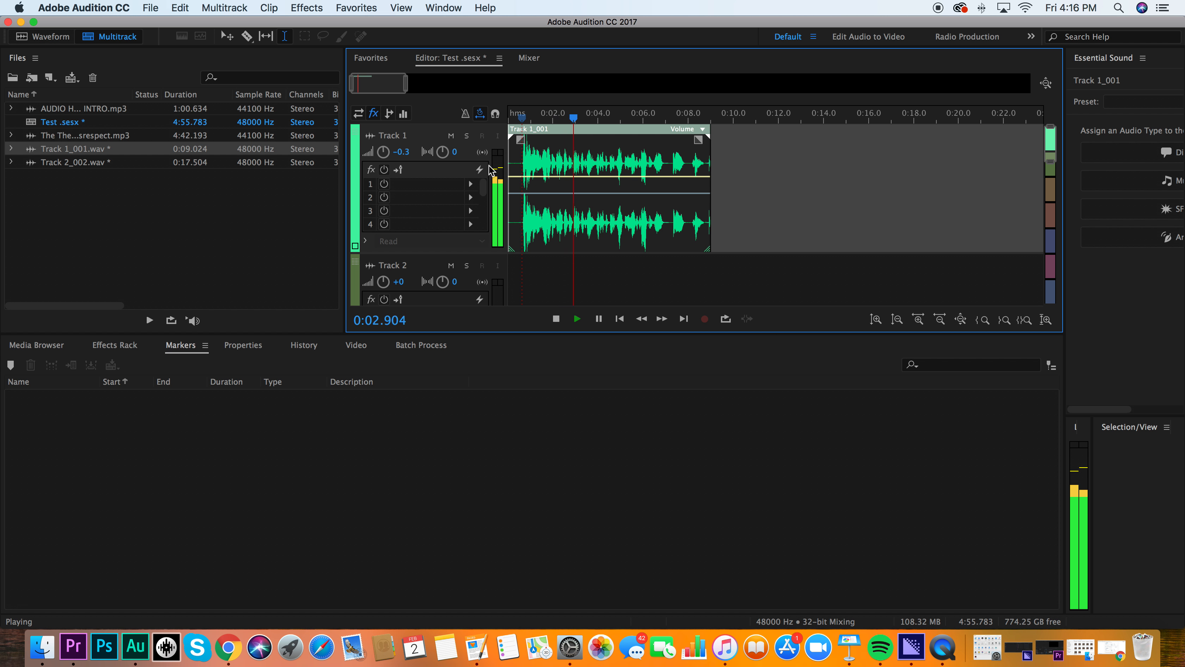
key(space)
click(472, 185)
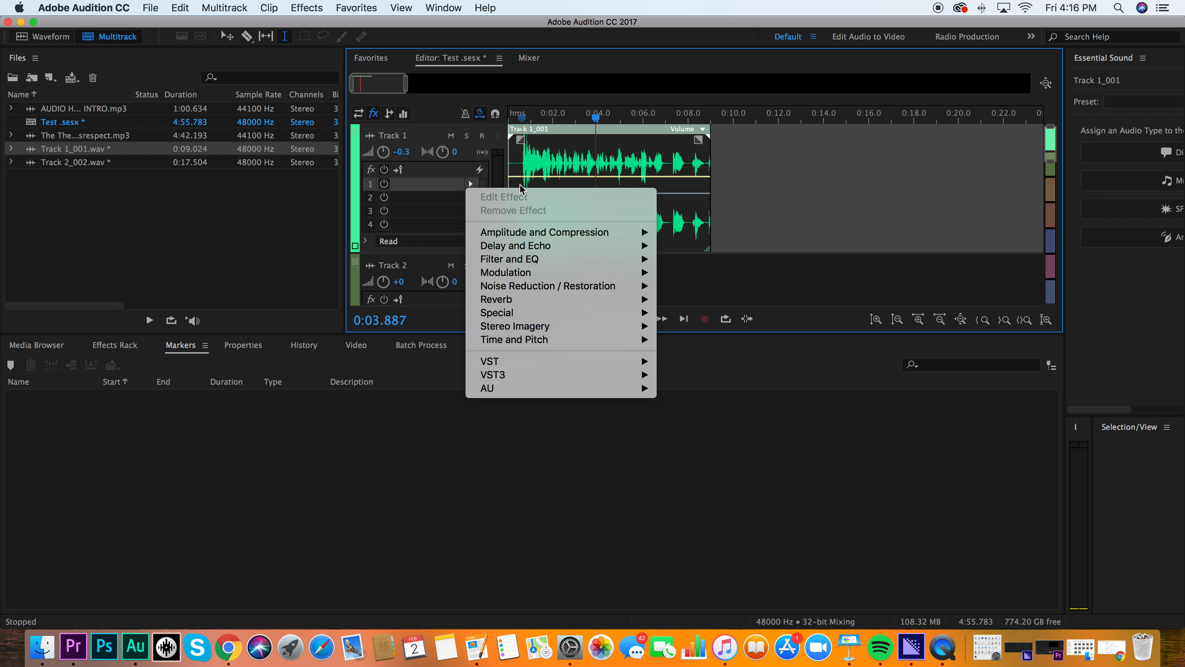
mouse_move(572, 314)
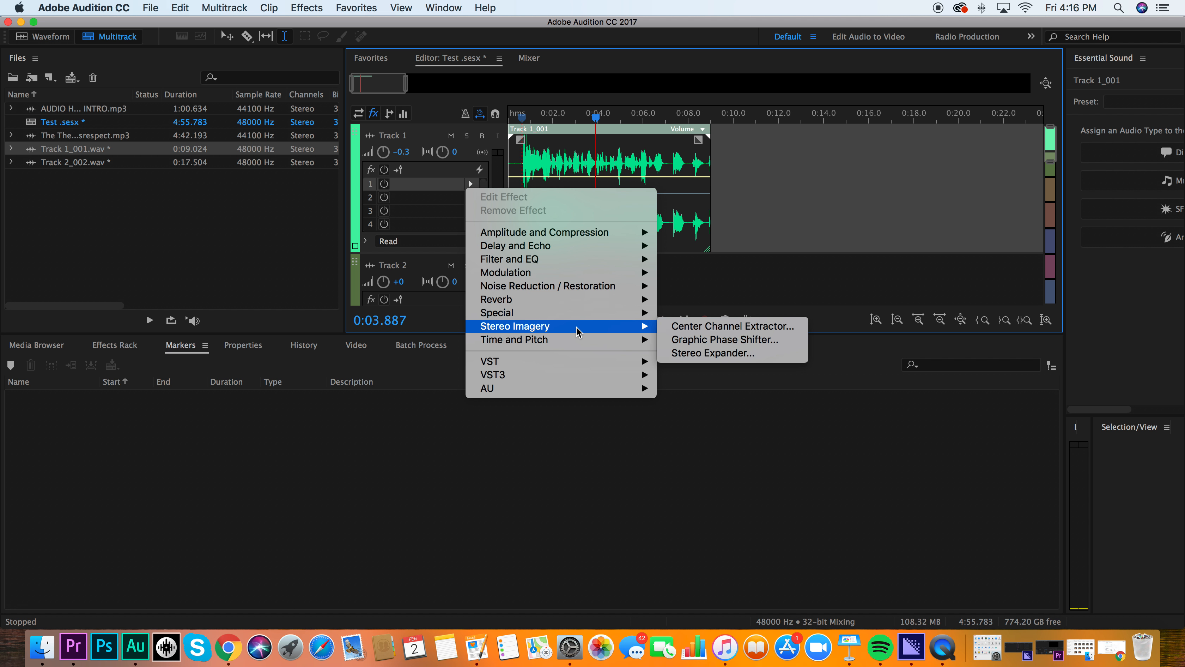
mouse_move(562, 263)
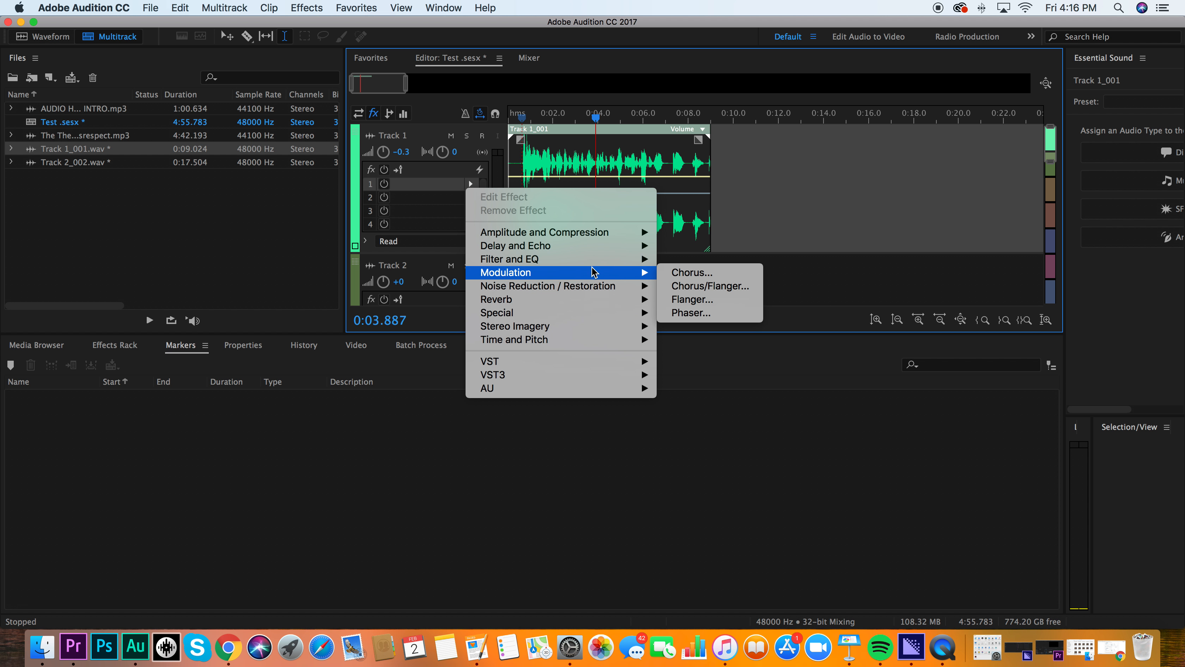
click(784, 184)
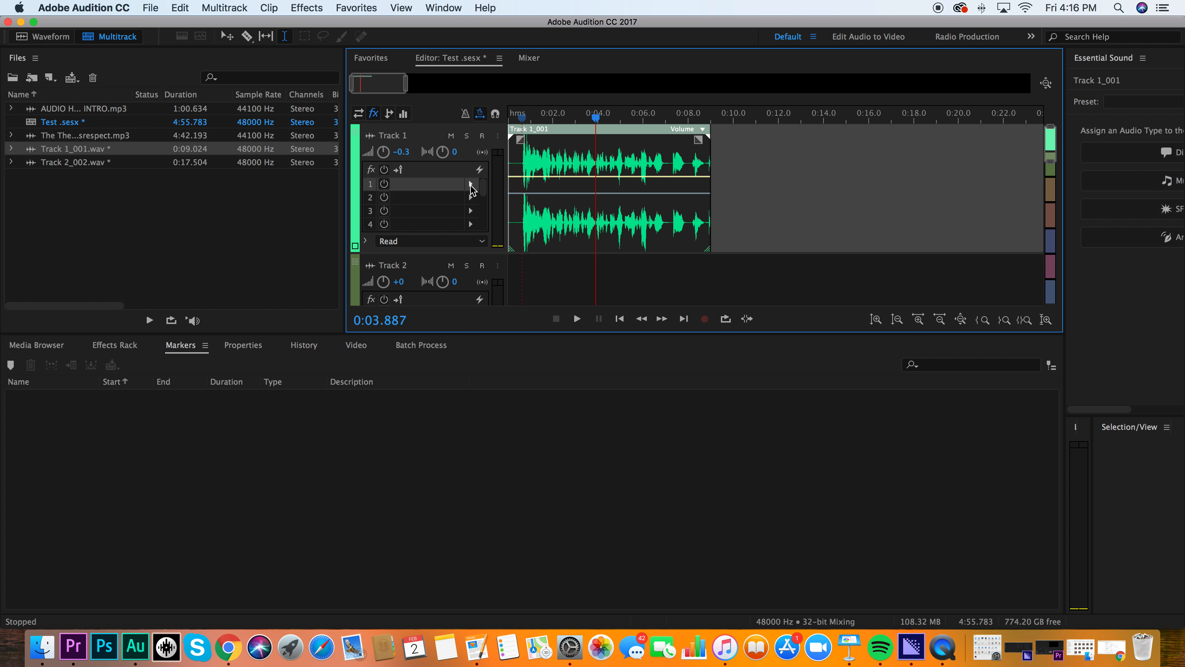
- Add a Parametric Equalizer with the Loudness Maximizer preset to the first effect slot of Track 1
click(471, 185)
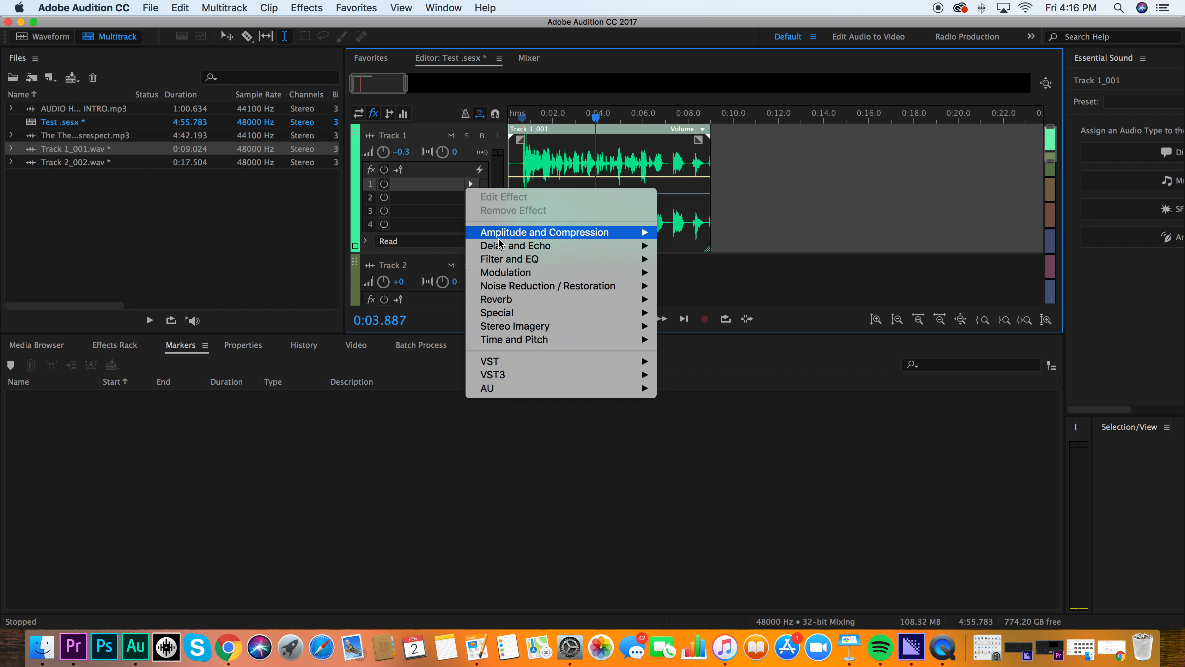
mouse_move(513, 264)
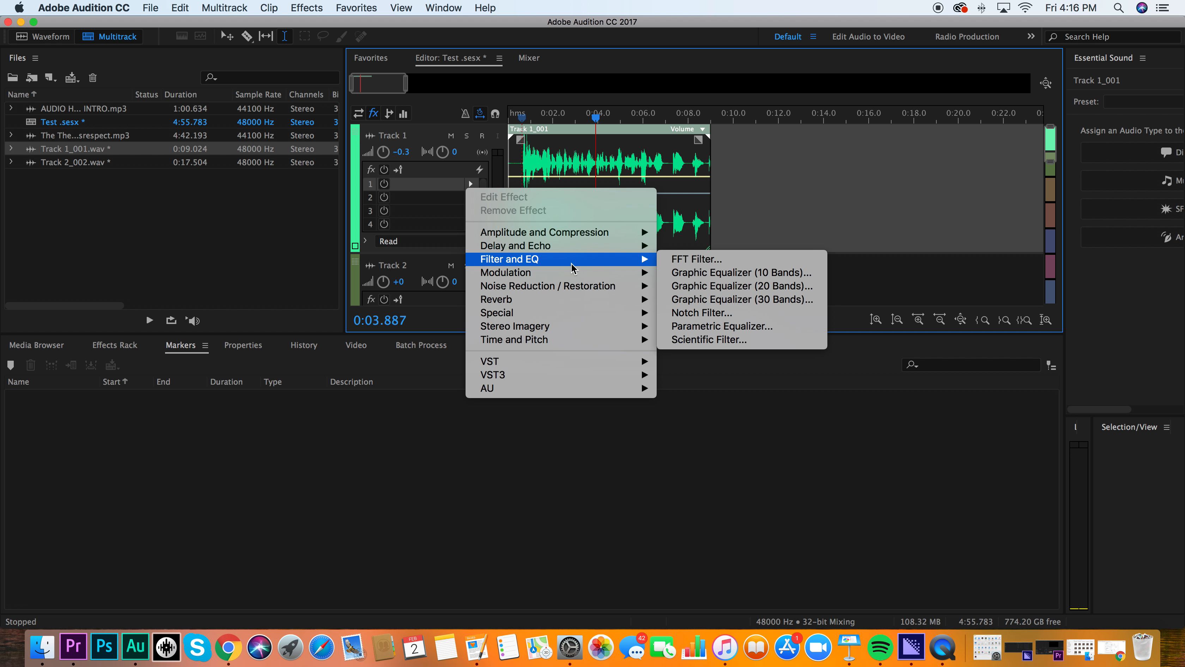
click(718, 334)
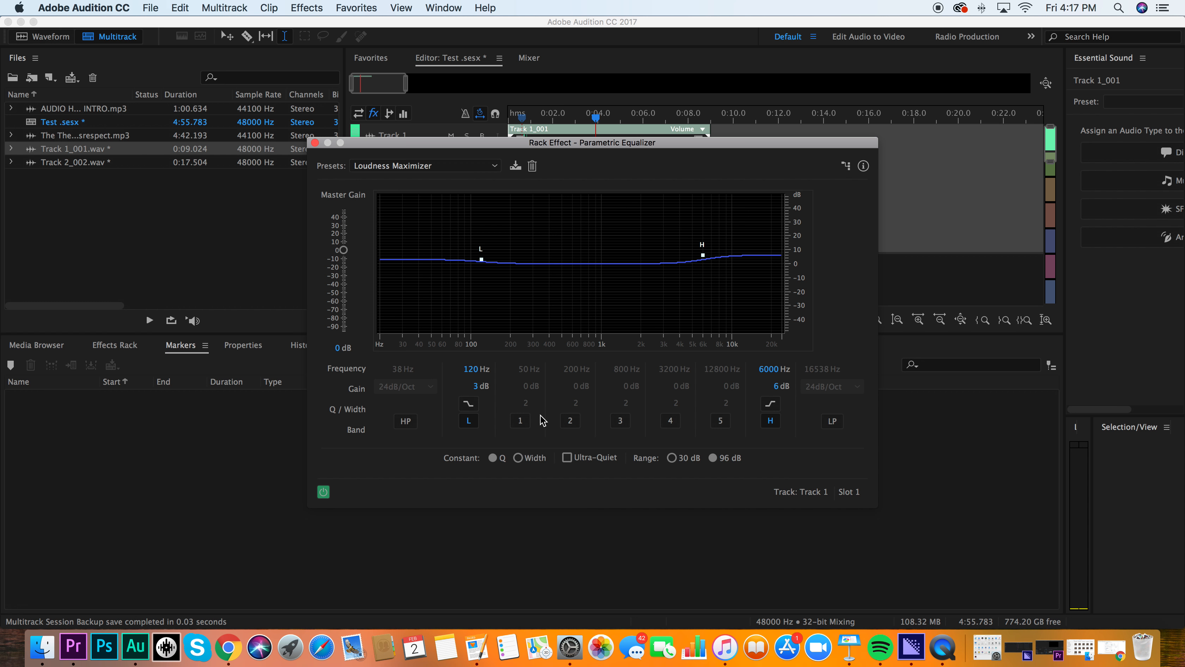
click(315, 143)
- Play the first few seconds of the clip to hear the Loudness Maximizer equalization
drag(596, 118, 521, 126)
key(space)
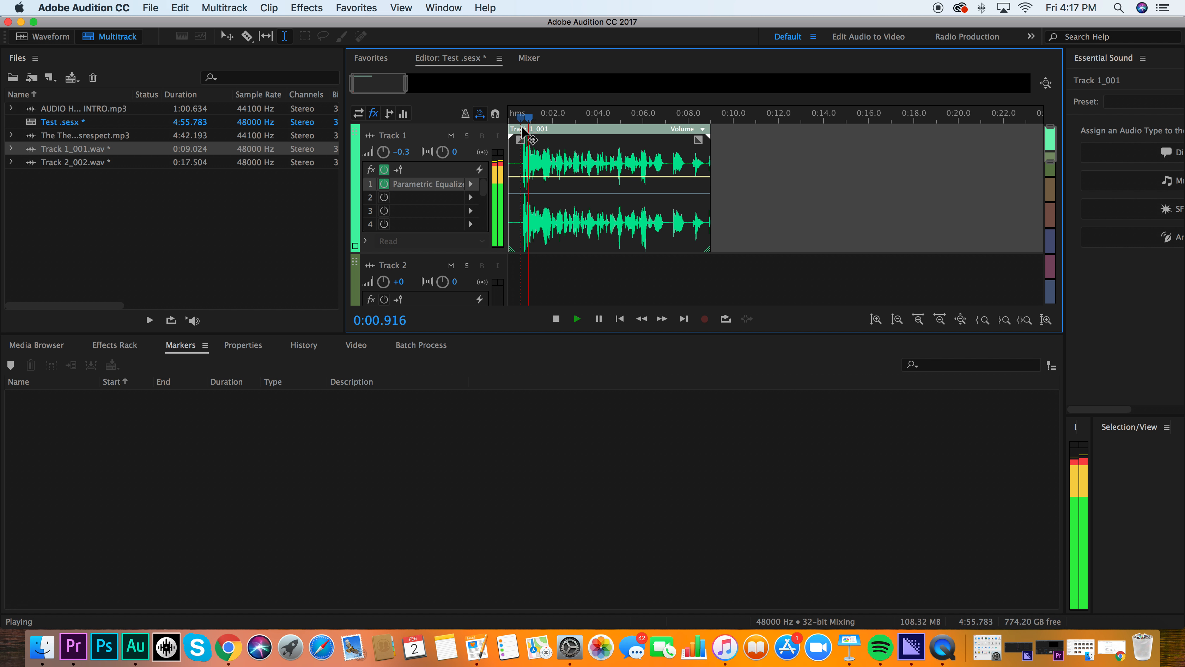
key(space)
- Add a second Parametric Equalizer with the Vocal Enhancer preset to the second effect slot of Track 1
click(470, 197)
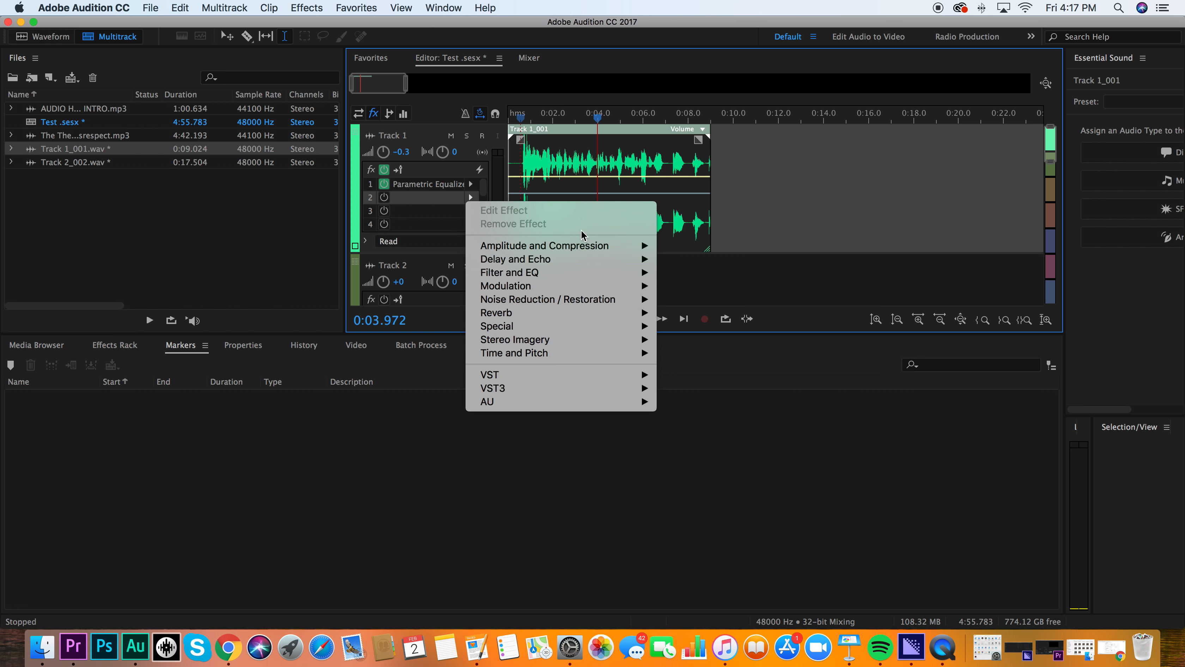
mouse_move(568, 326)
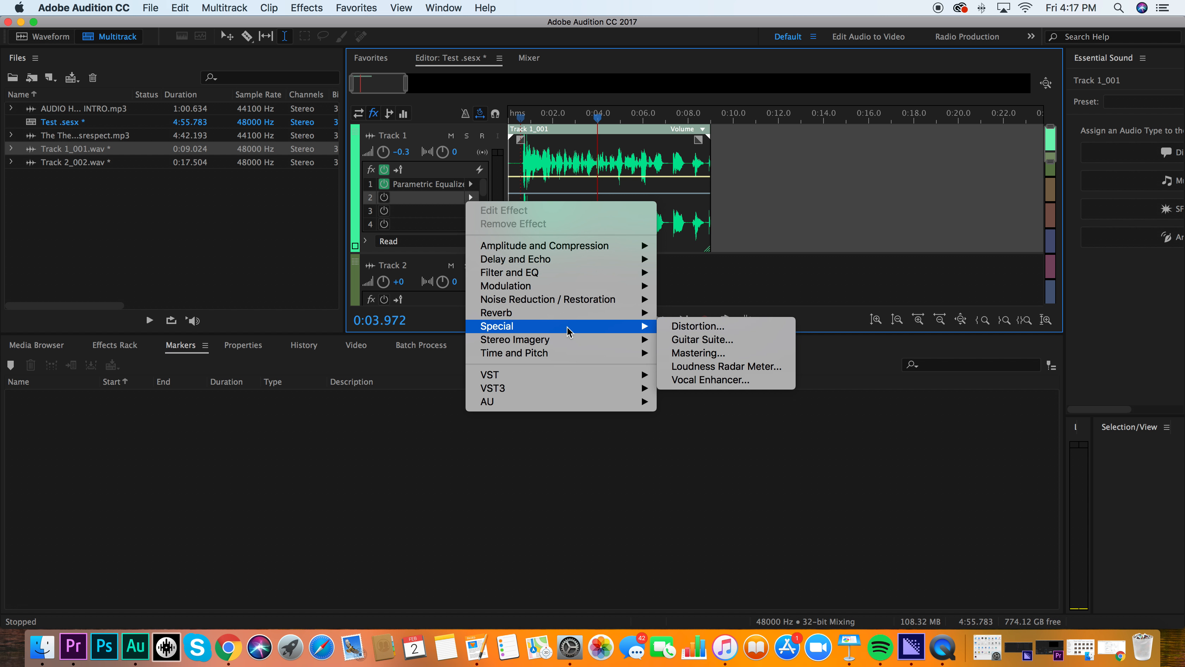
mouse_move(566, 273)
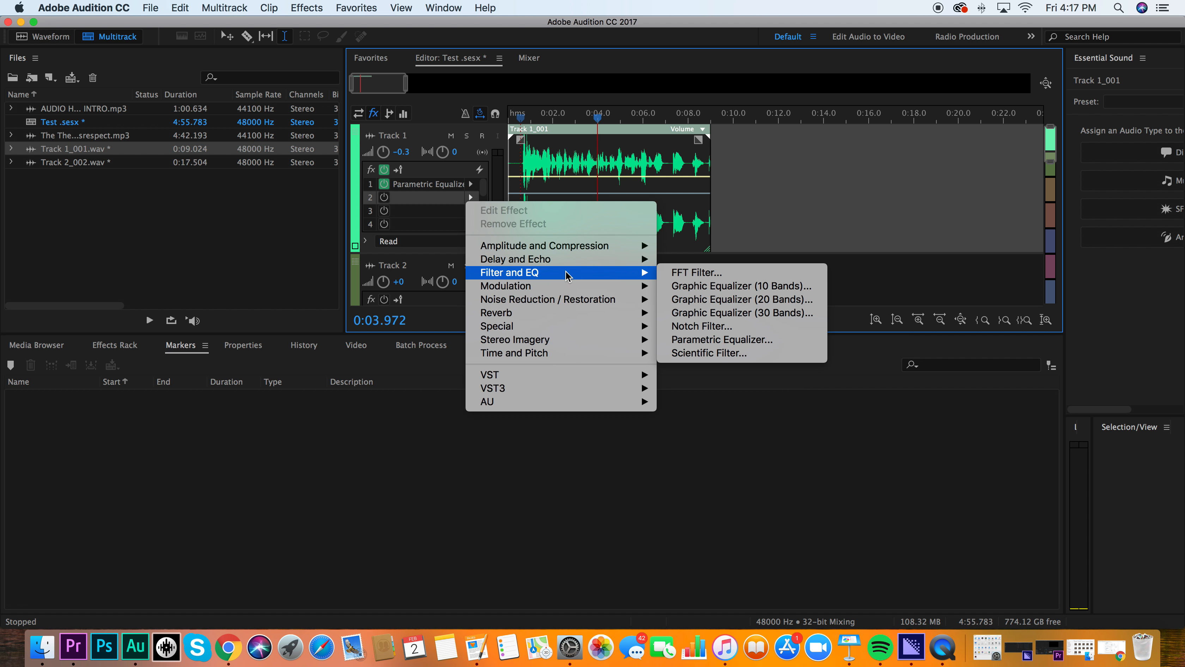
click(707, 342)
click(438, 168)
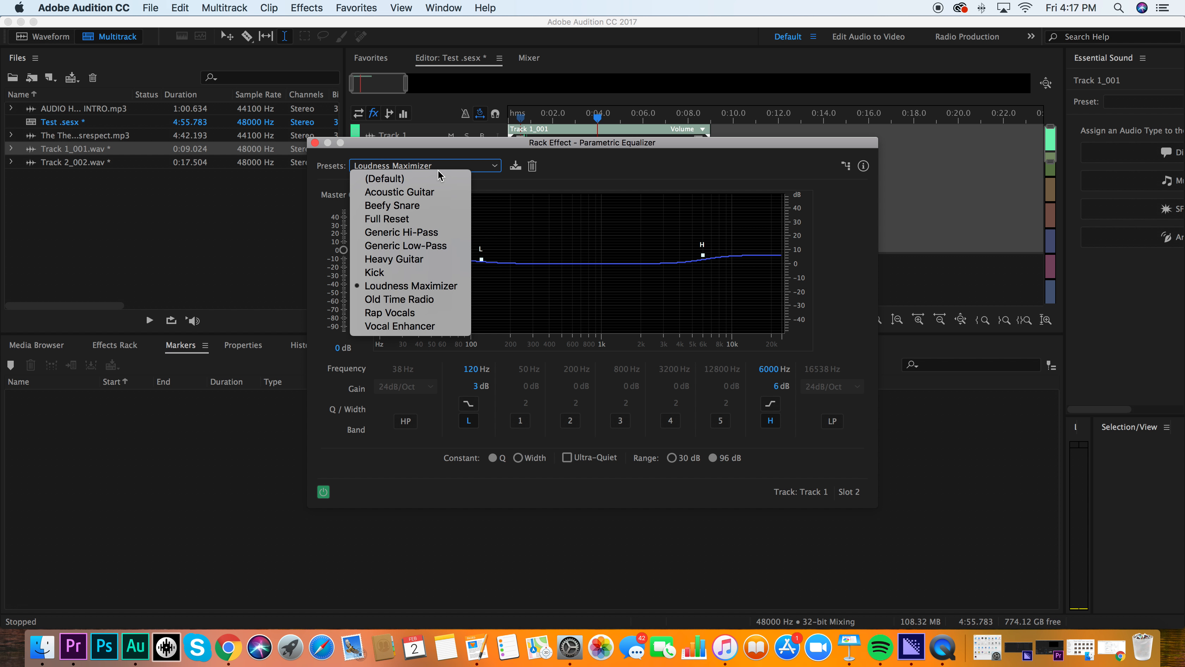
click(415, 327)
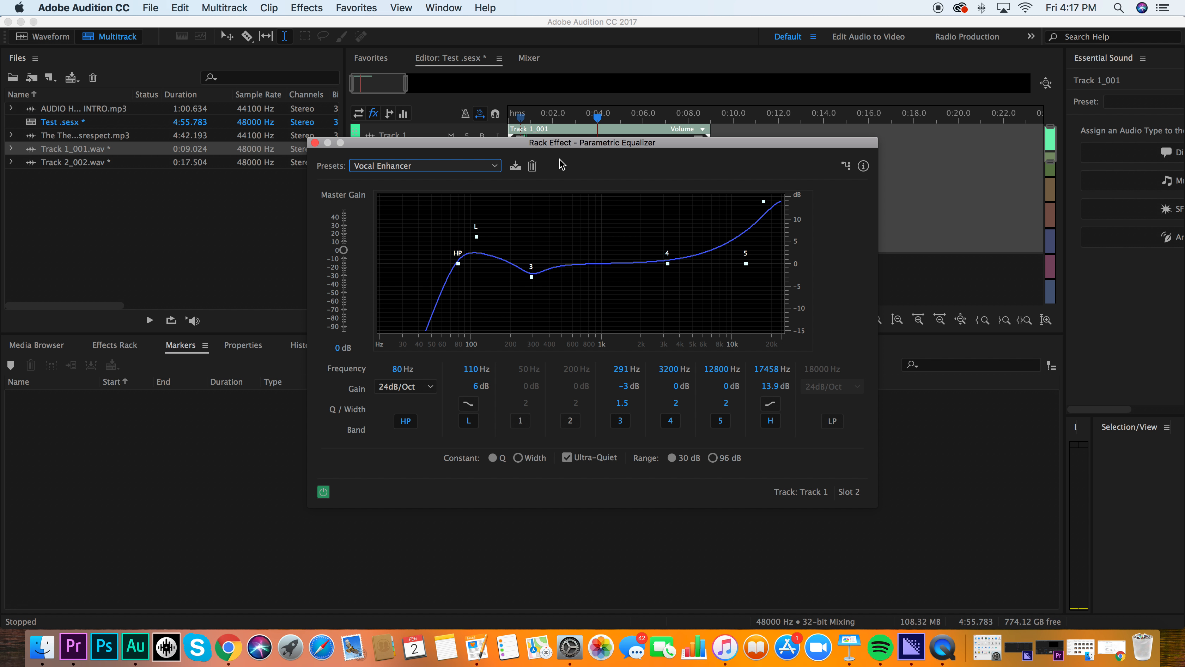
click(315, 143)
- Play the clip with both equalizers active and return the playhead to just before the speech
key(space)
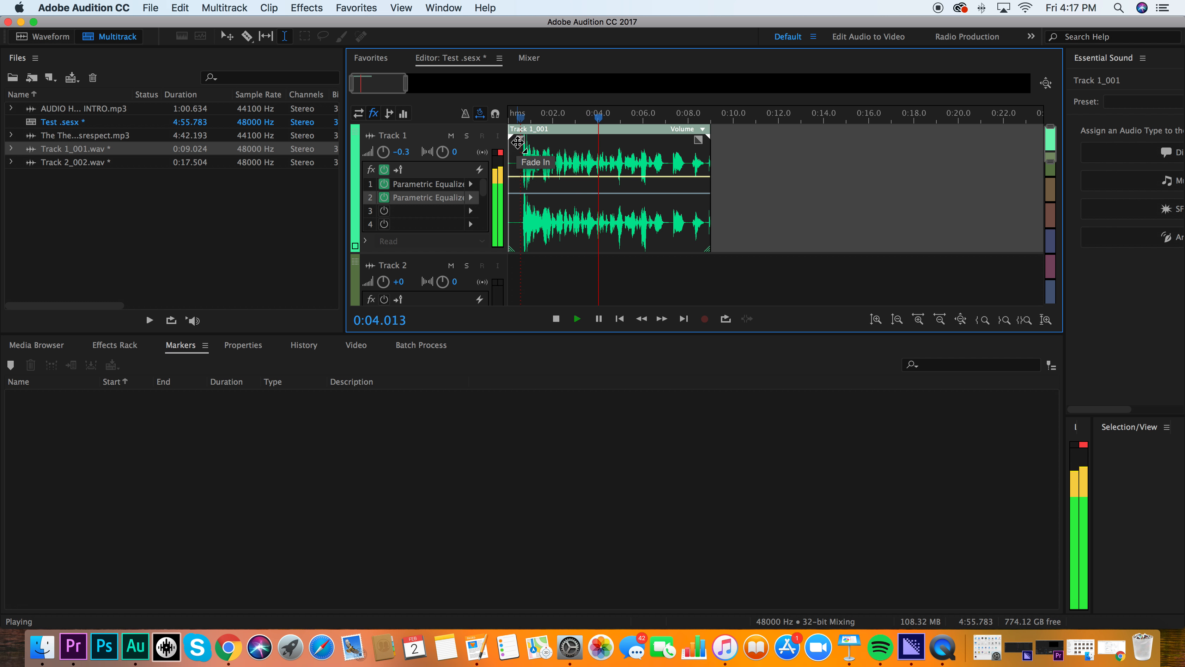
key(space)
drag(599, 120, 520, 139)
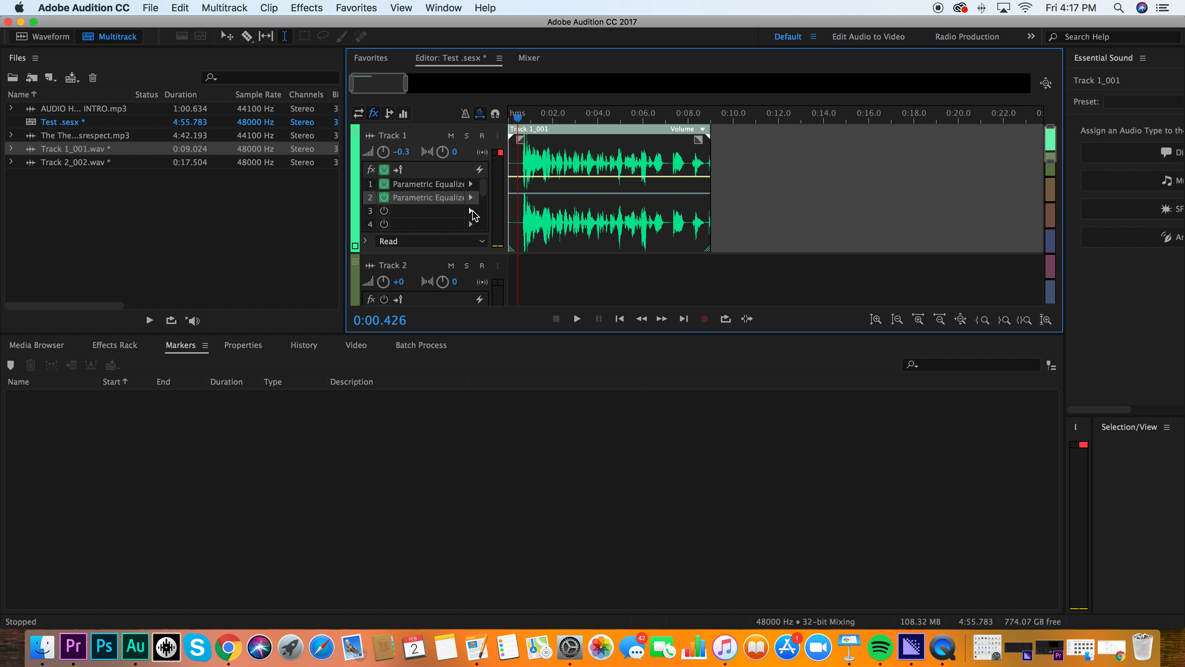
- Add the Vocal Enhancer effect with the Male preset to the third slot of Track 1 and listen to the clip
click(471, 211)
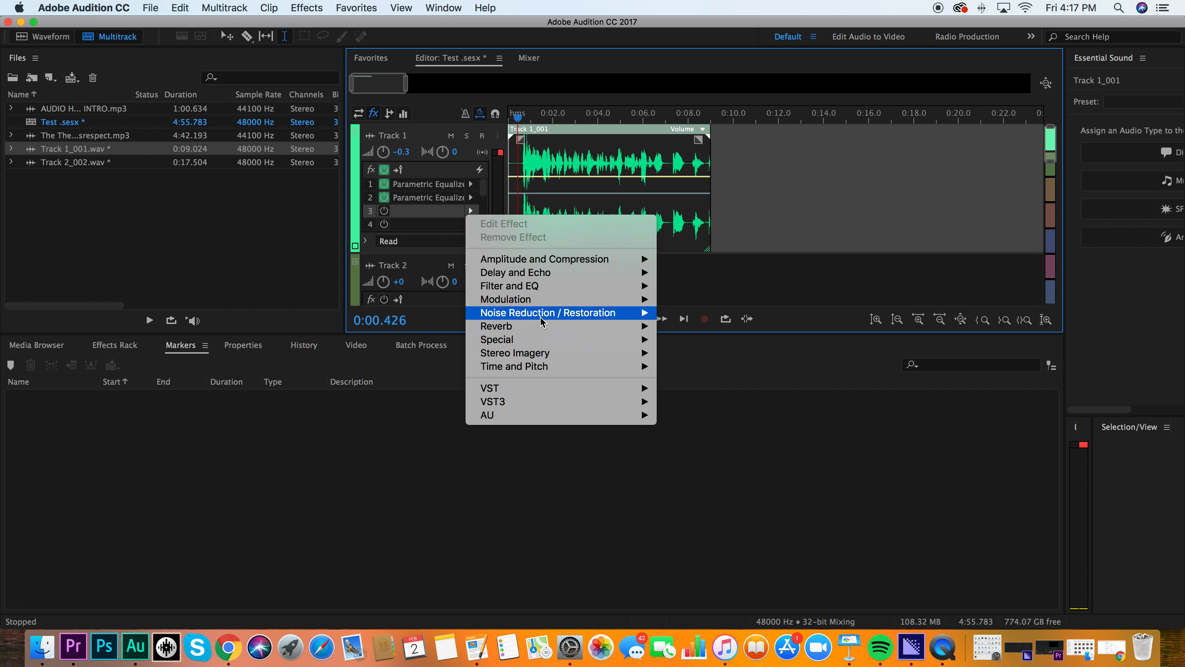
mouse_move(539, 343)
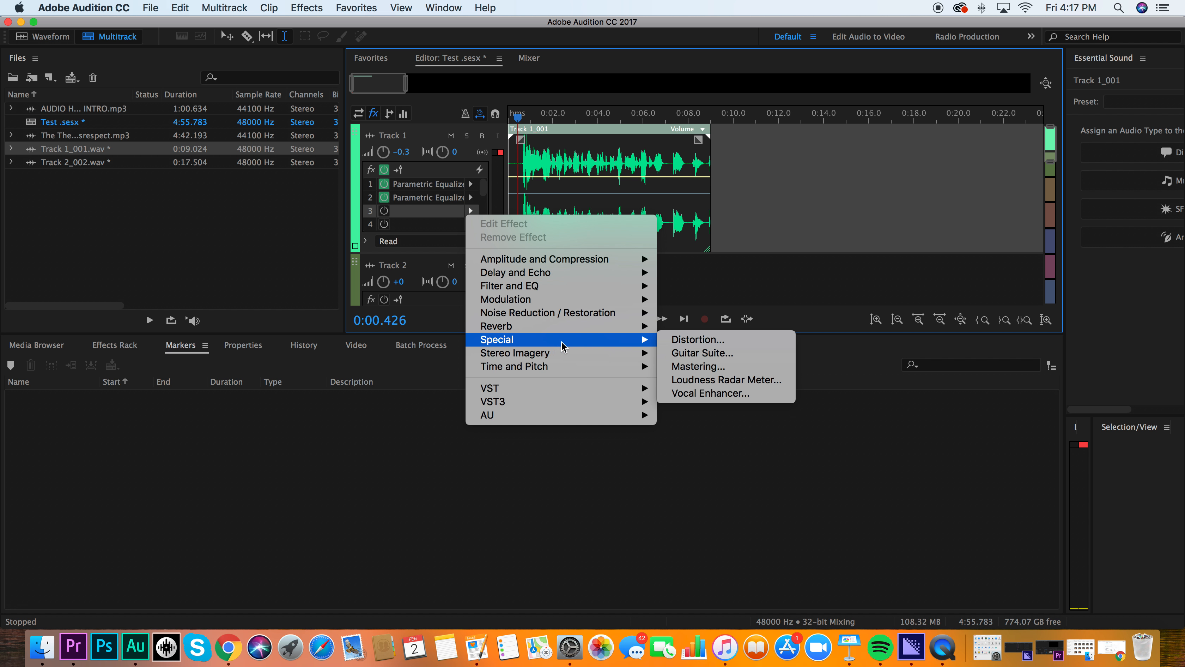
click(700, 394)
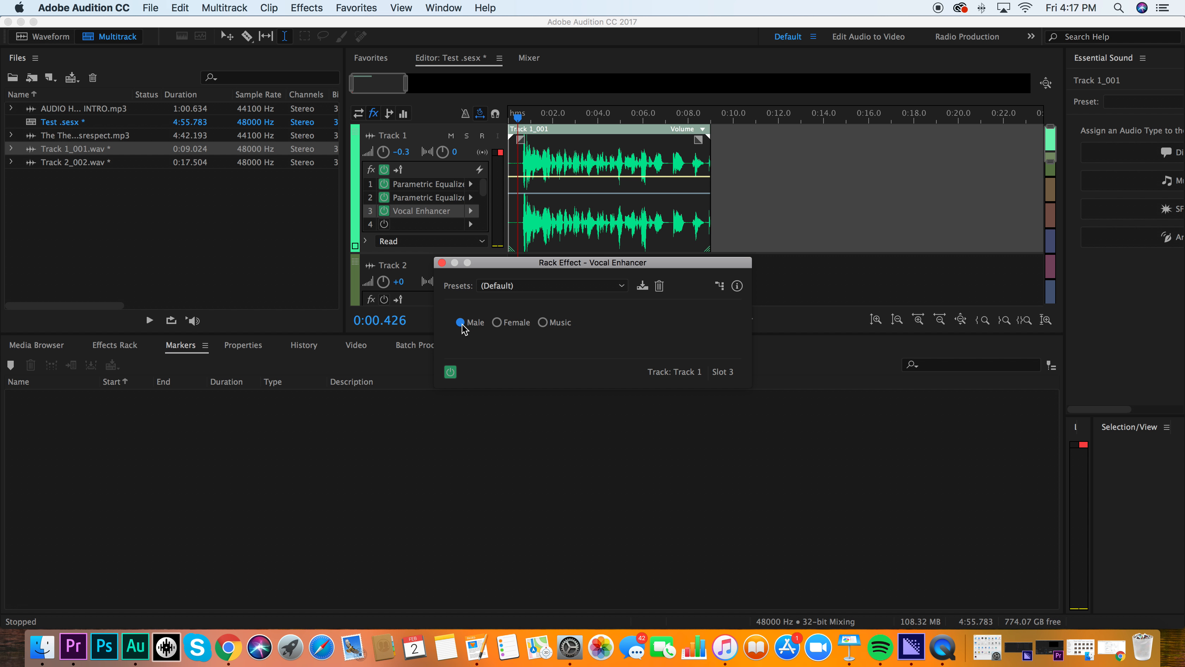
click(513, 285)
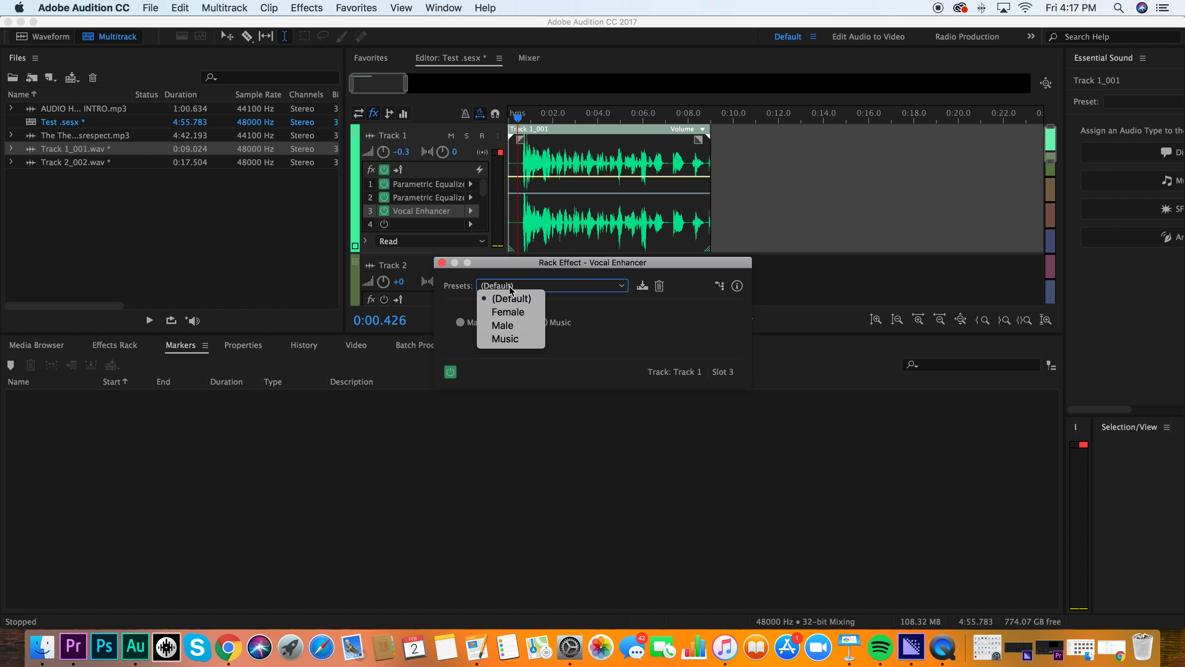
click(524, 329)
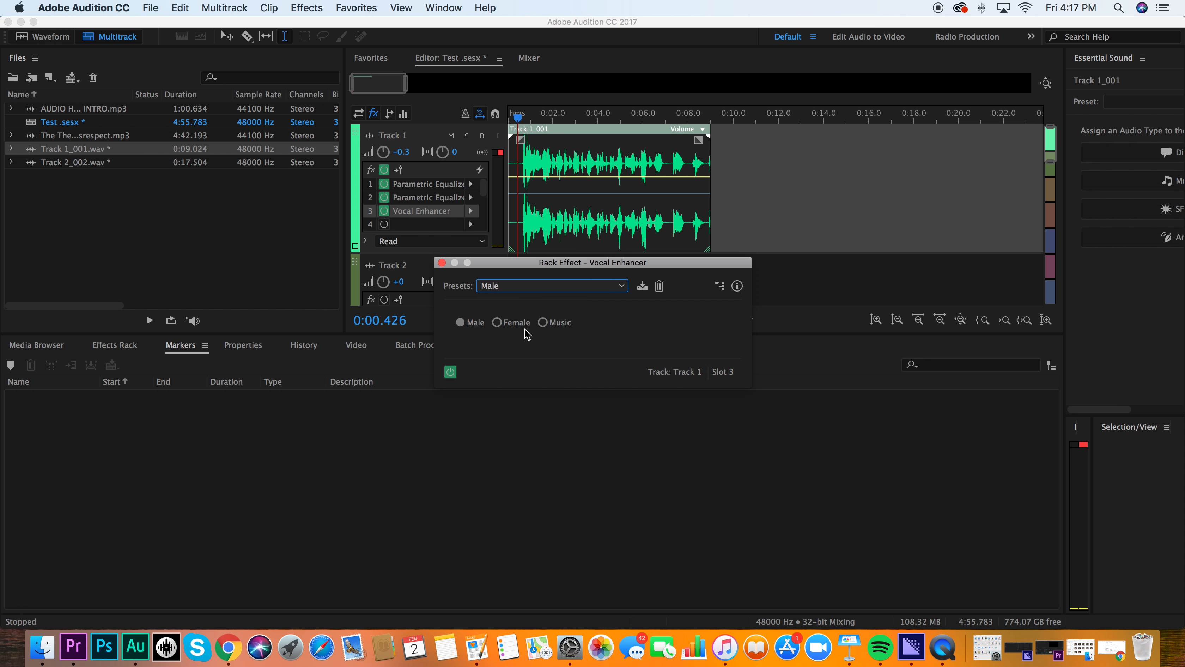
click(442, 263)
key(space)
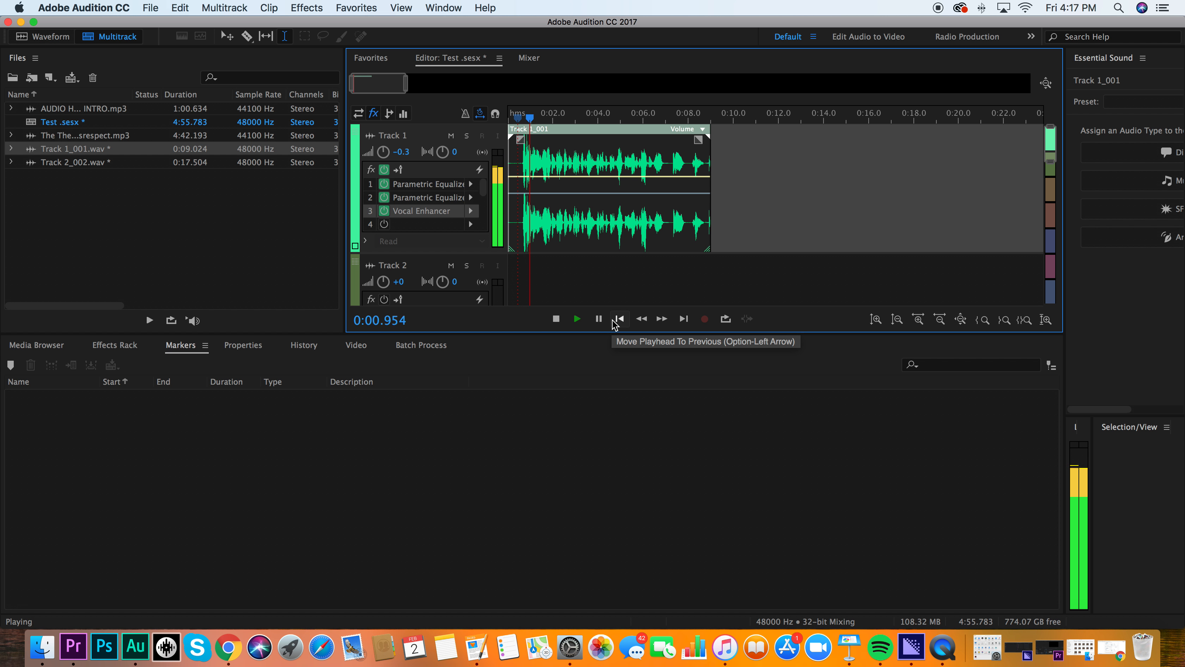
key(XF86AudioRaiseVolume)
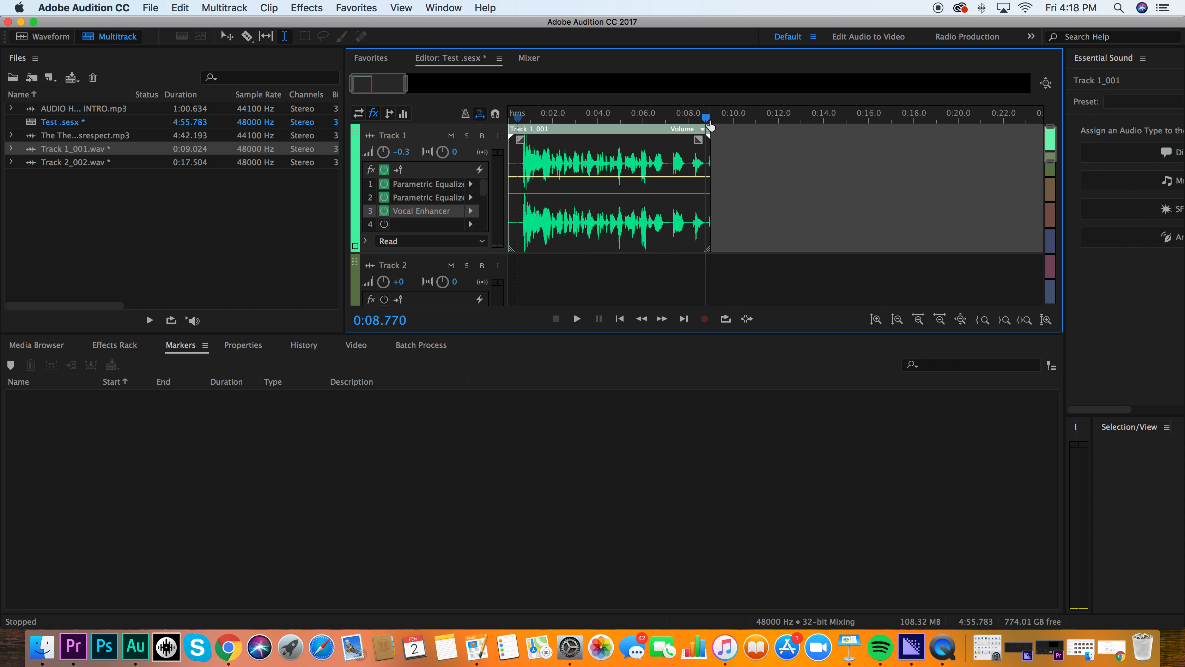
- Undo the three effects added to the Track 1 effect slots
key(super+z)
key(super+z)
key(super+z)
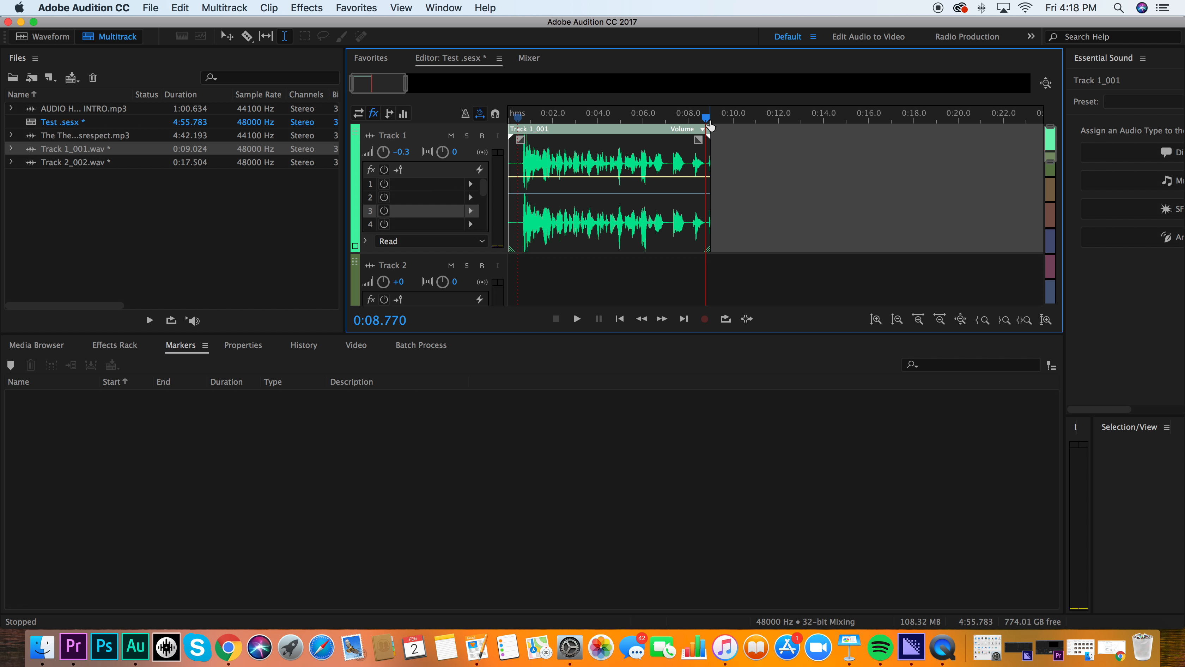
- Play the opening of the Track 1 clip again without any effects for comparison
drag(710, 126, 523, 126)
key(space)
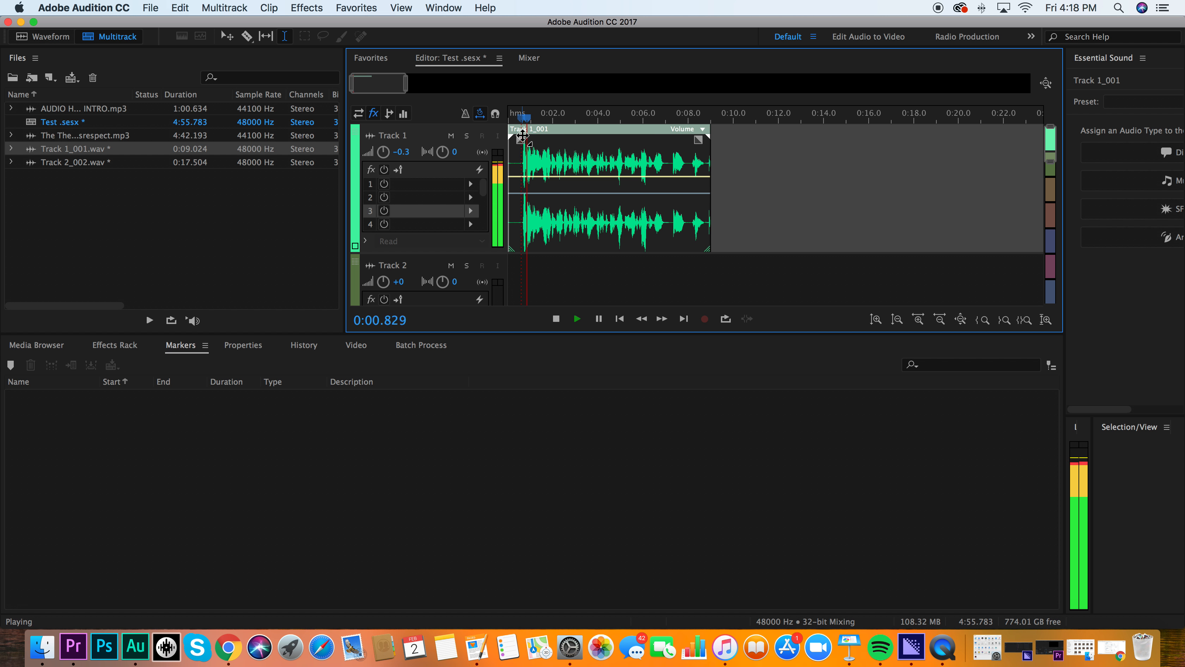
key(space)
- Open the Track 1_001 clip from the multitrack session in the waveform editor
click(597, 177)
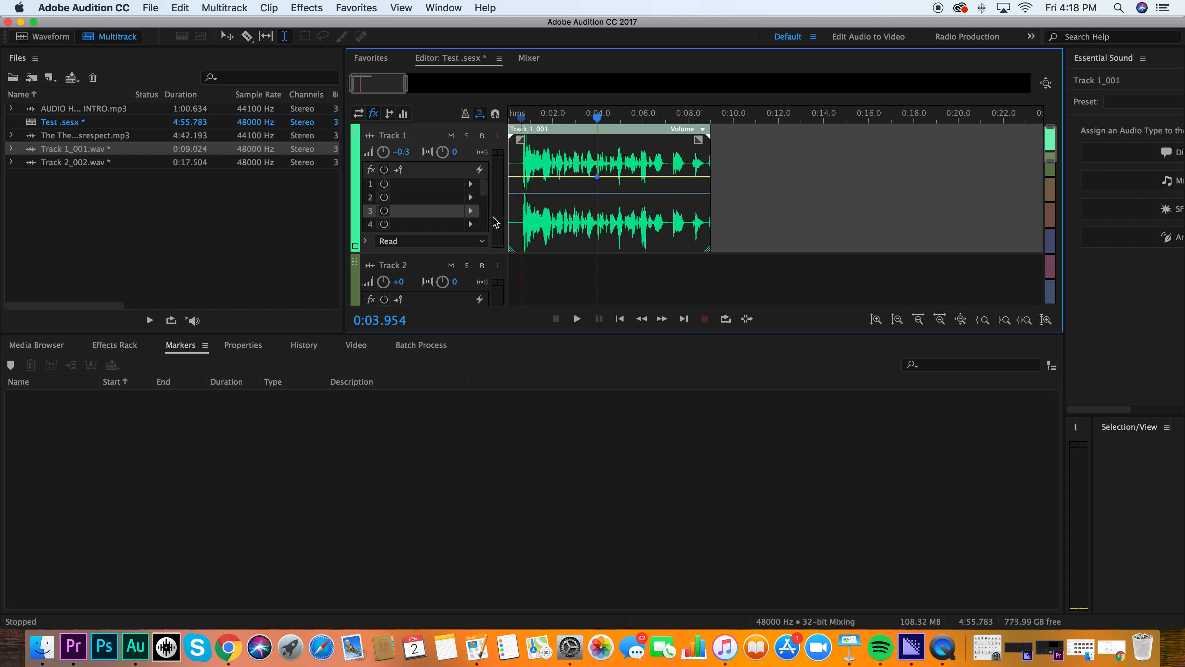
double_click(539, 226)
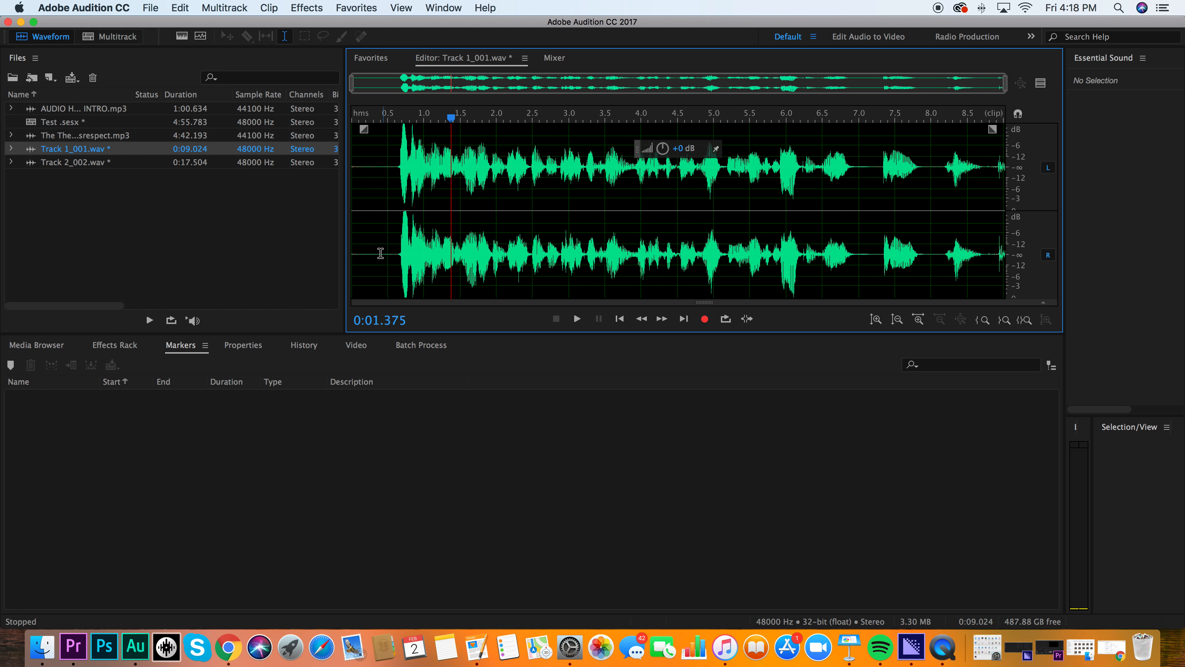
- Place the playhead at about 0:00.478 in the waveform, in the silence just before the voice starts
mouse_move(391, 250)
mouse_down()
mouse_move(1004, 257)
mouse_move(375, 236)
mouse_move(395, 238)
mouse_up()
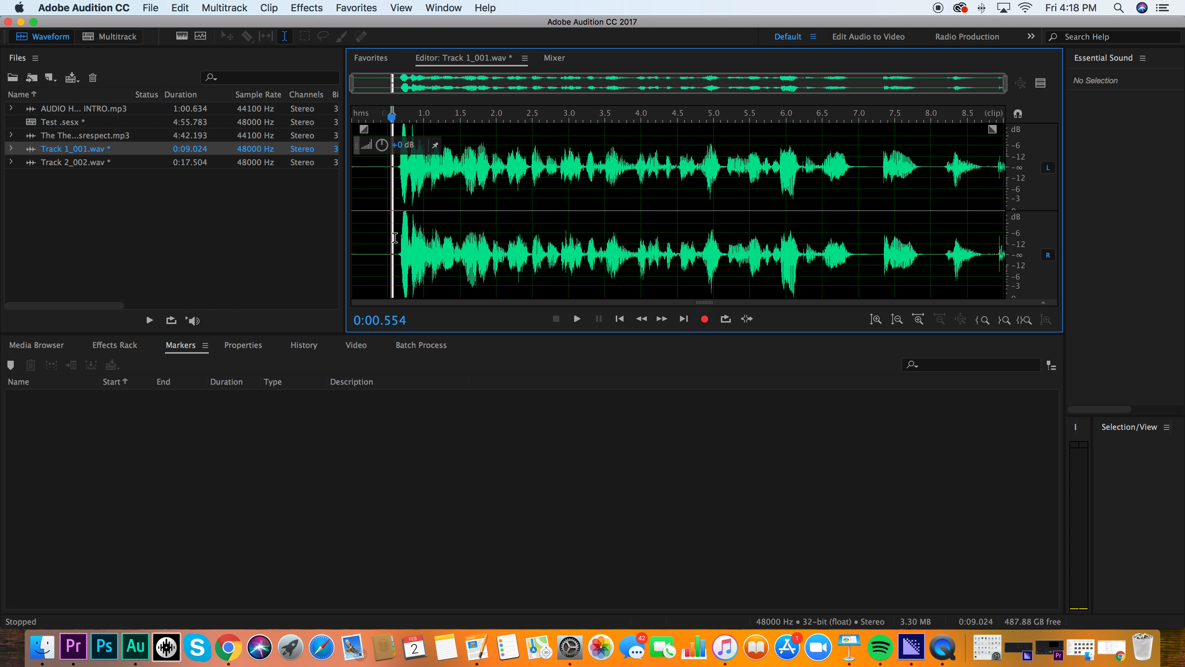
click(648, 248)
click(386, 248)
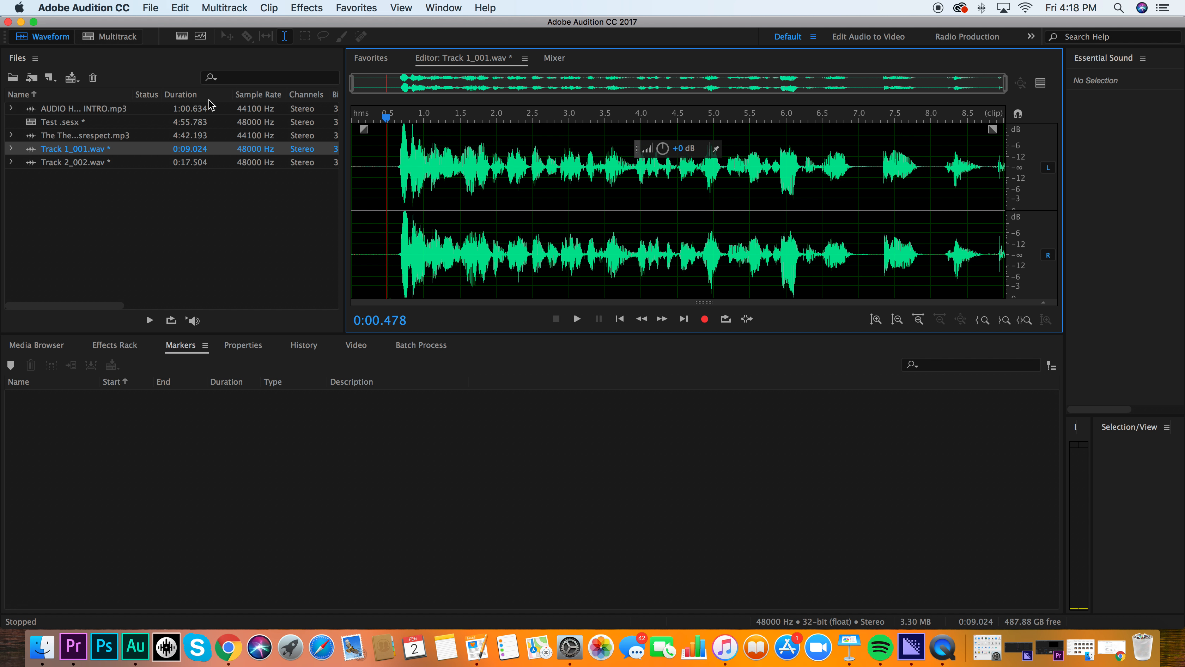
- Return to the multitrack session and add a Parametric Equalizer with the Loudness Maximizer preset to the first effect slot of Track 1
click(110, 36)
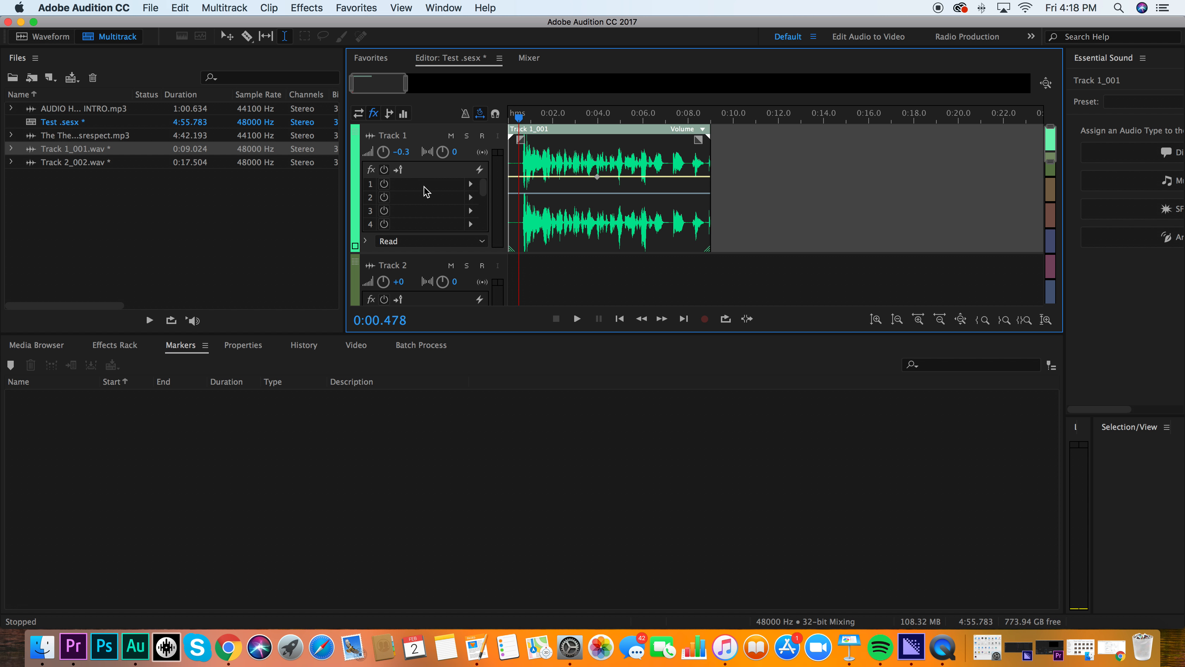
click(470, 186)
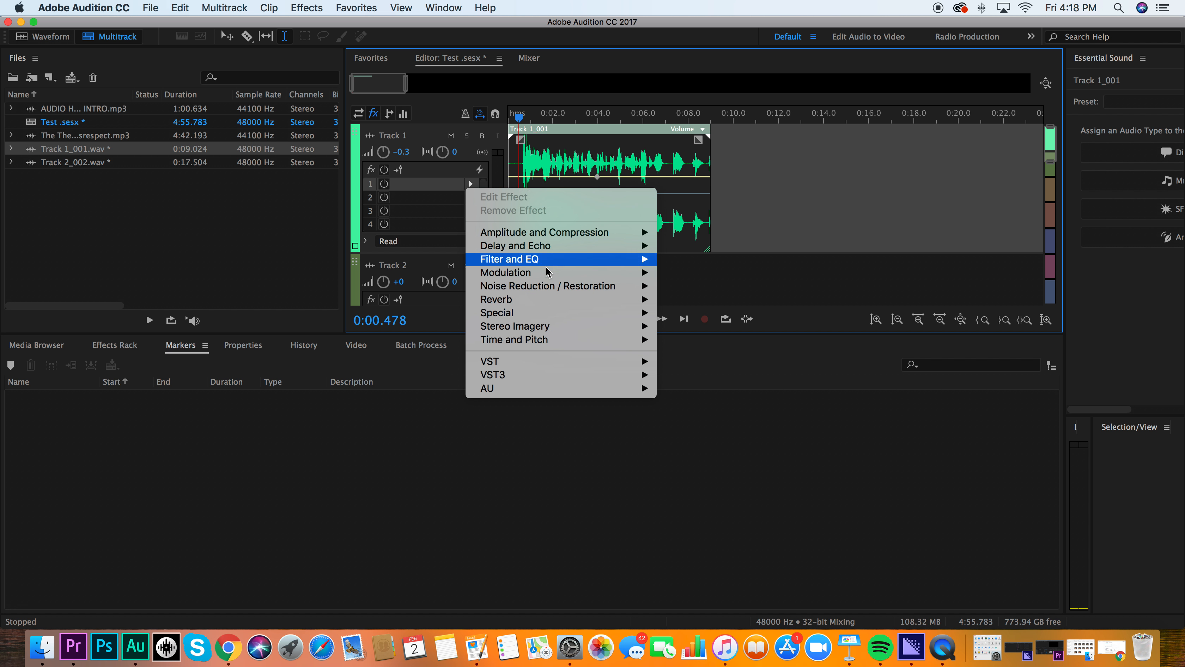
mouse_move(555, 261)
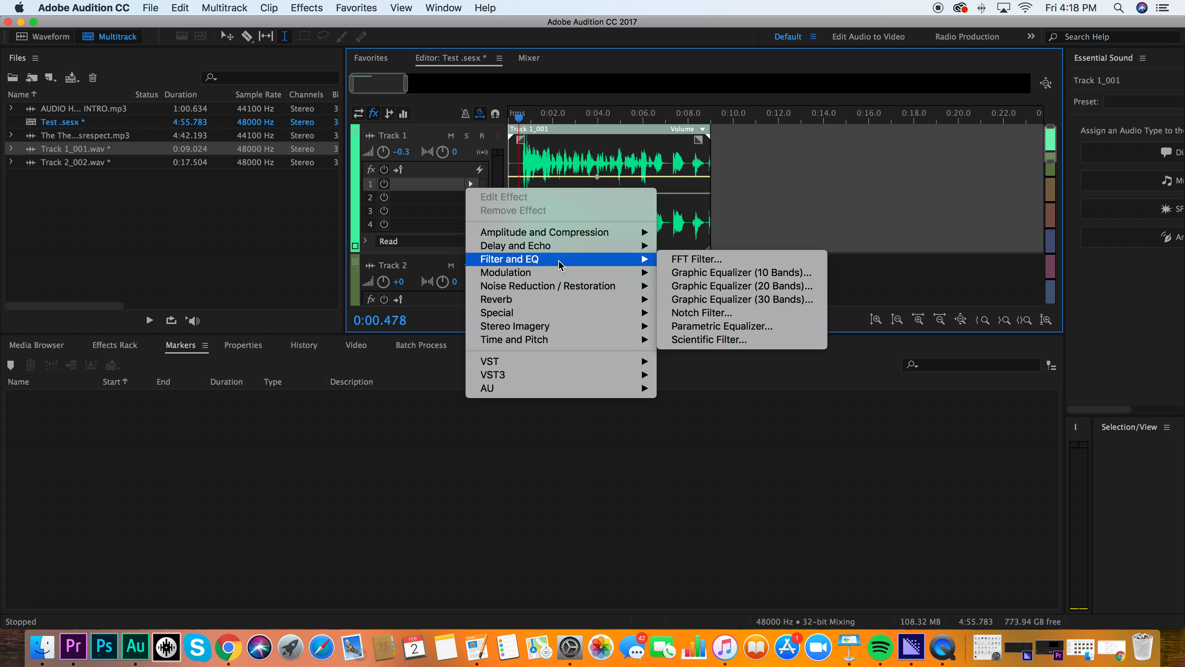
click(744, 327)
click(476, 166)
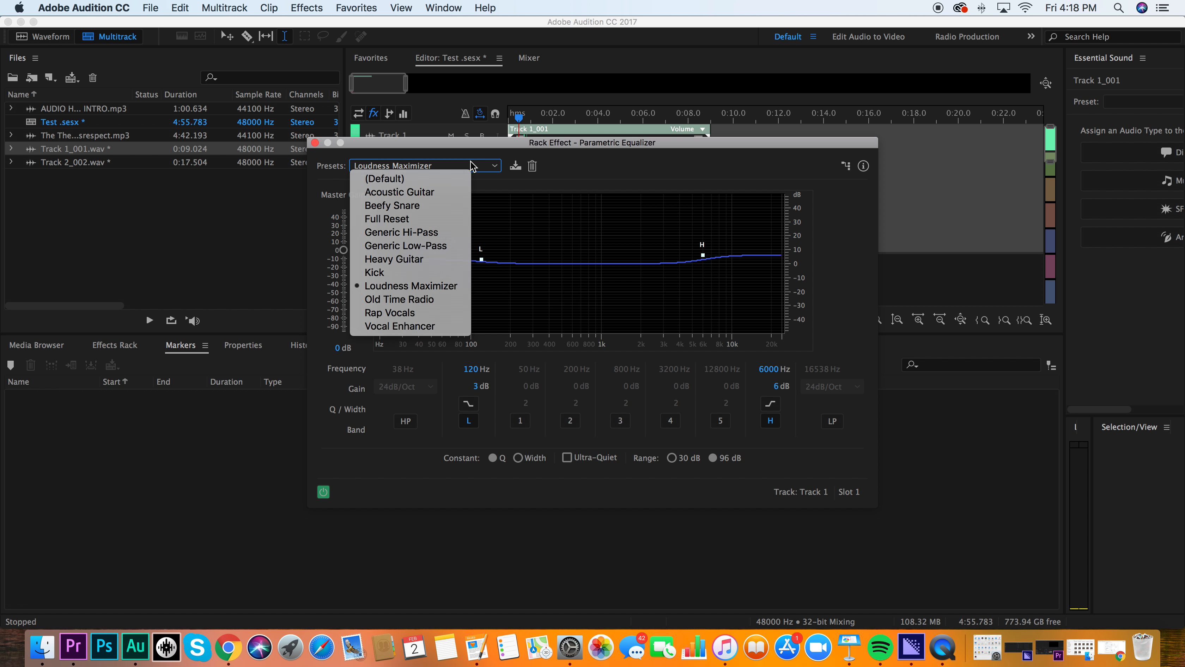
click(473, 167)
click(314, 143)
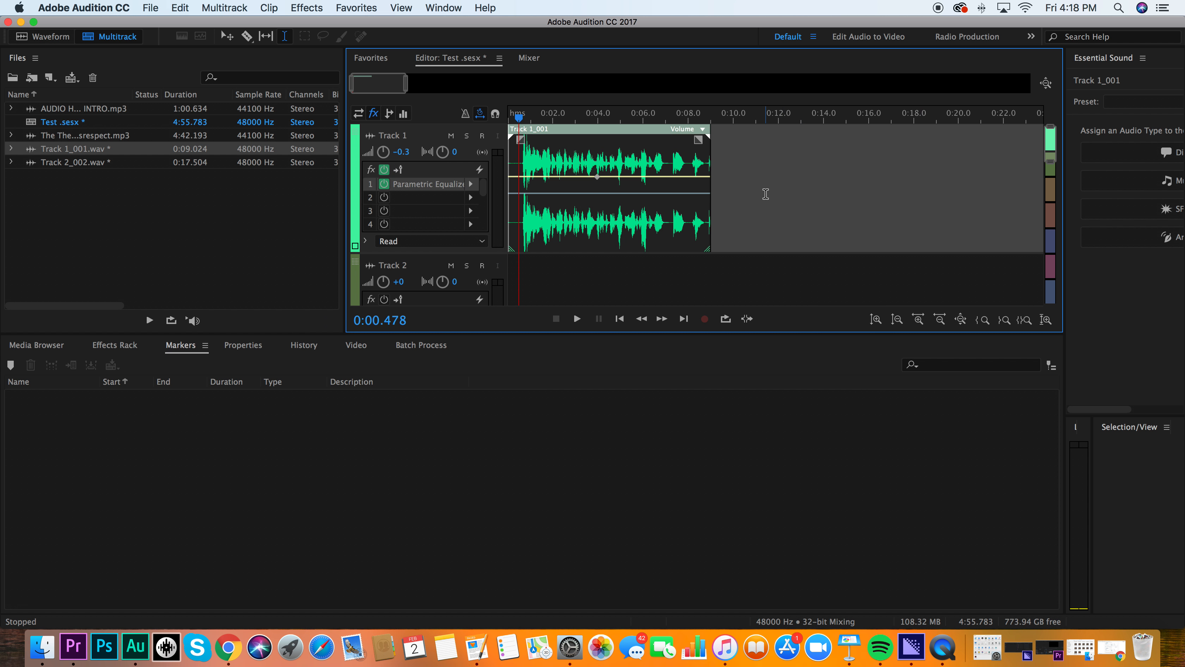
- Remove the Track 1_001 clip from Track 1 and return the playhead to the start of the session
click(751, 185)
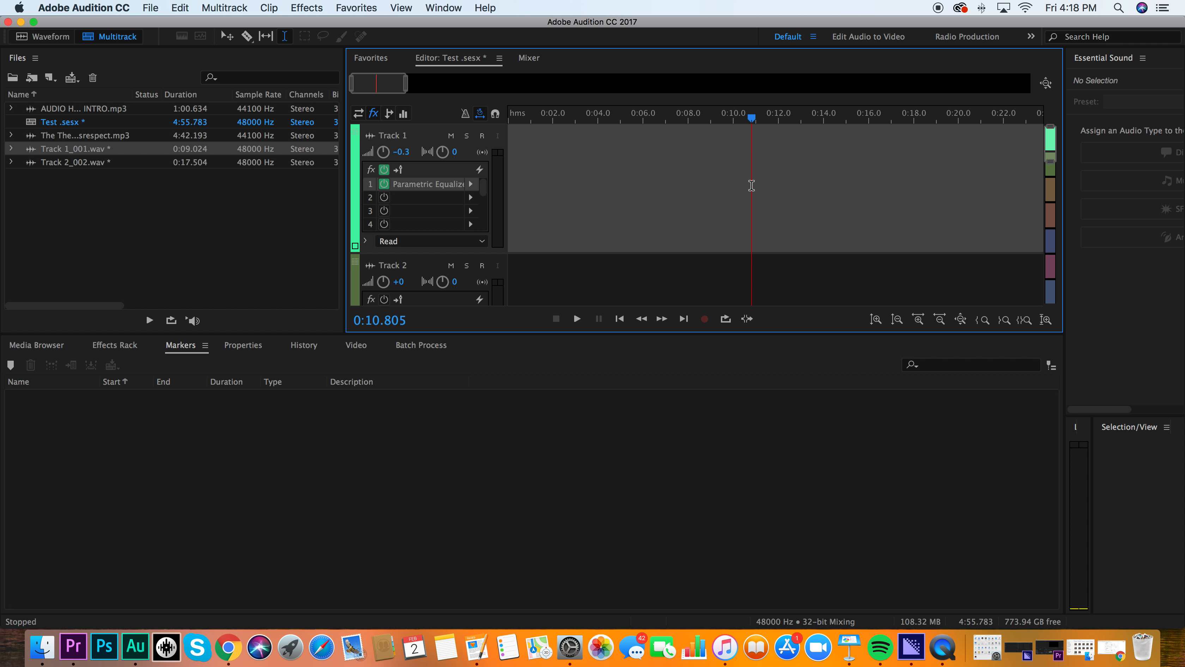
drag(752, 117, 506, 132)
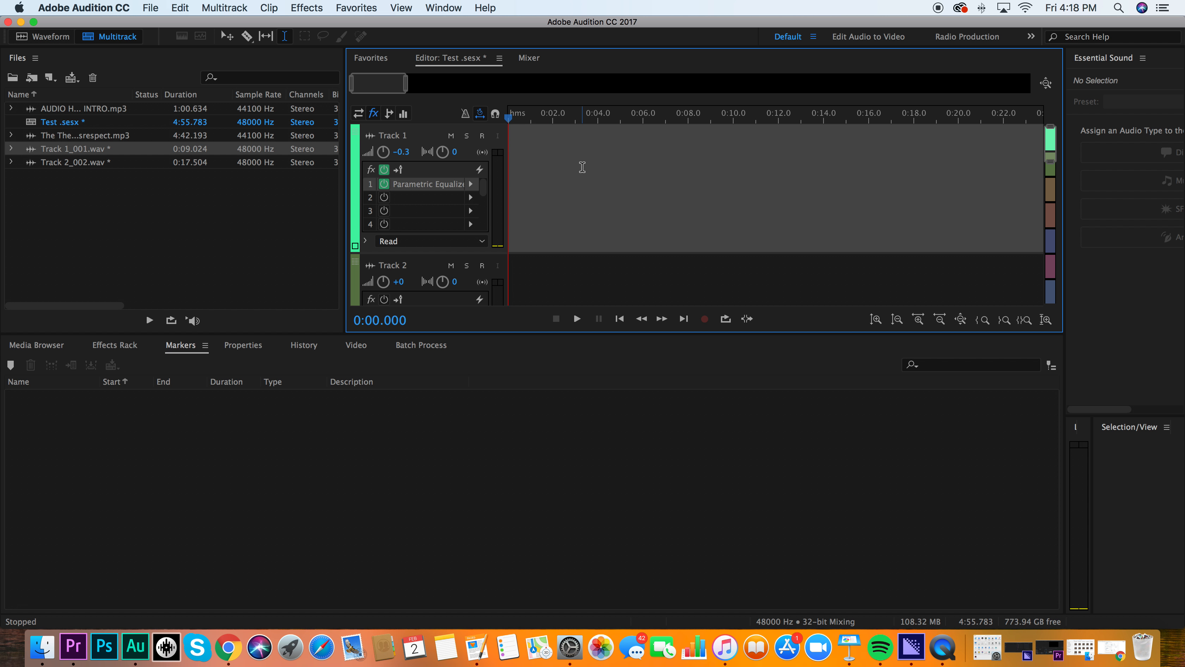
scroll(518, 143, down, 1)
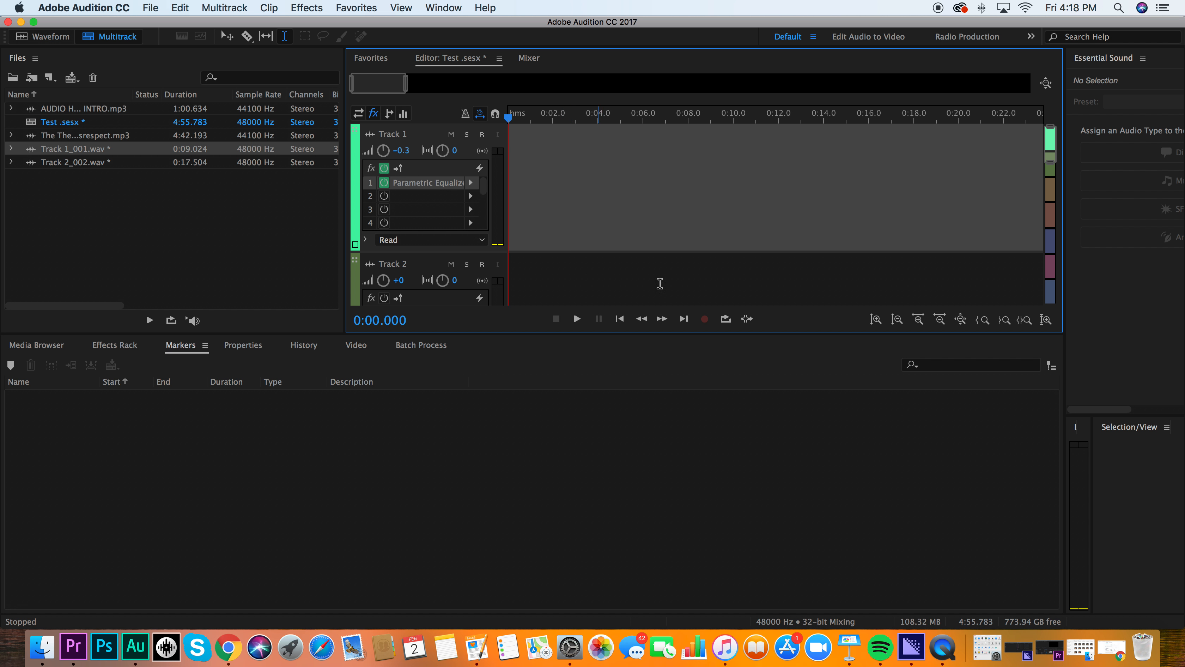
click(146, 11)
click(180, 9)
click(646, 233)
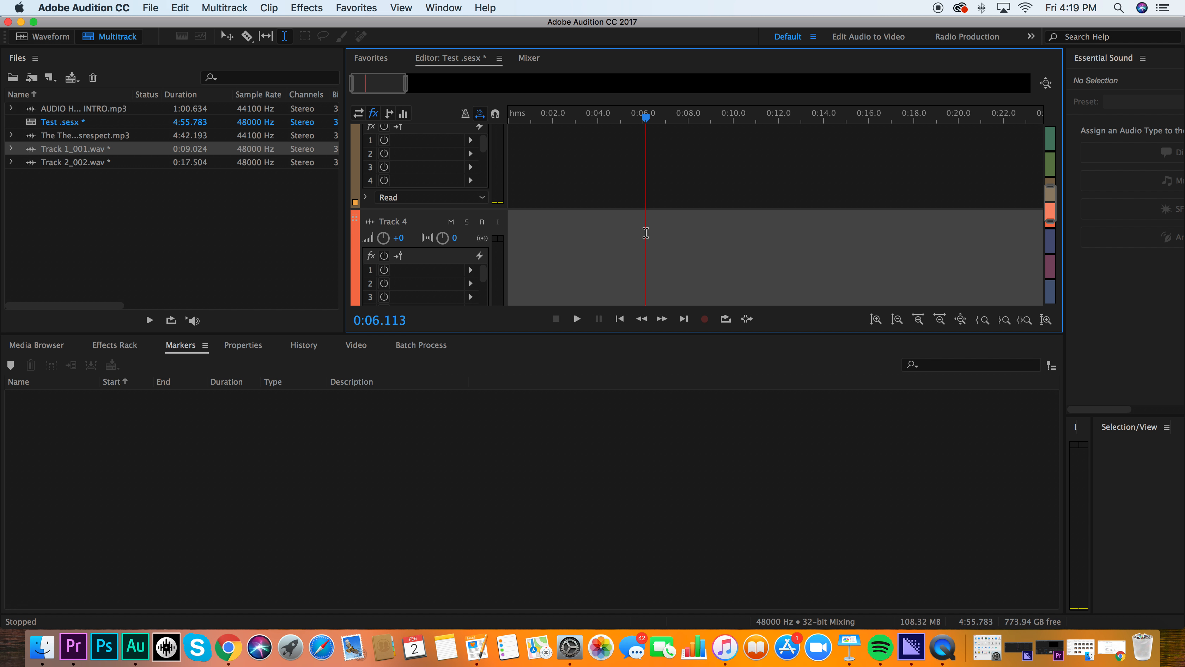